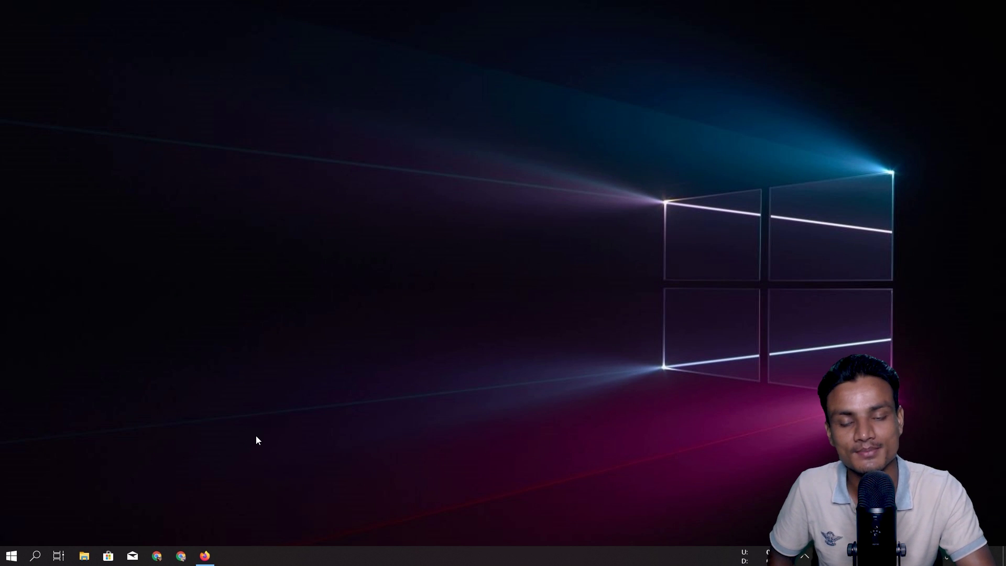
# Highlight 'based on Android 10', 'Android 10' and 'Bliss-OS' in the XDA thread title
pyautogui.click(205, 556)
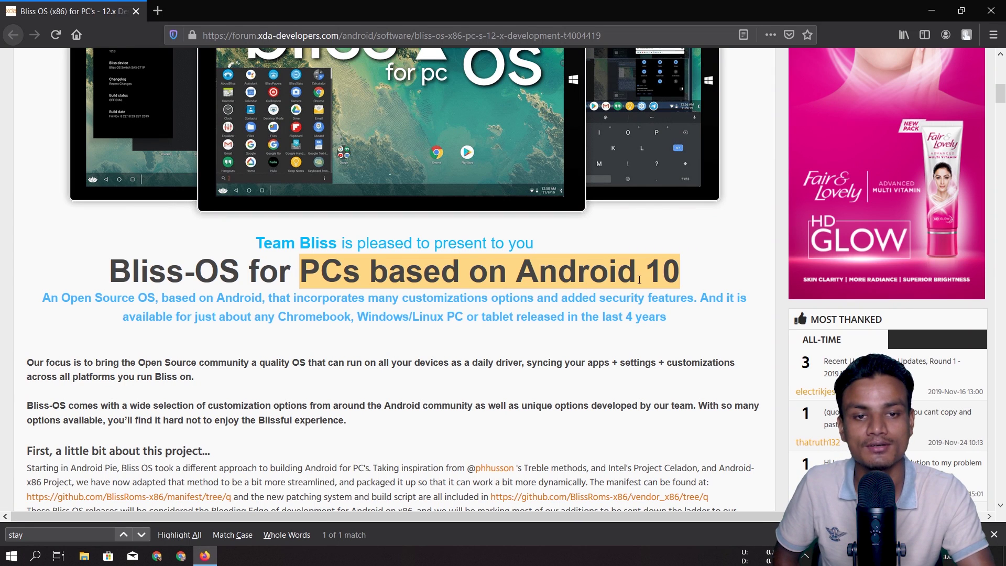
pyautogui.click(669, 272)
pyautogui.moveTo(659, 270); pyautogui.dragTo(307, 271)
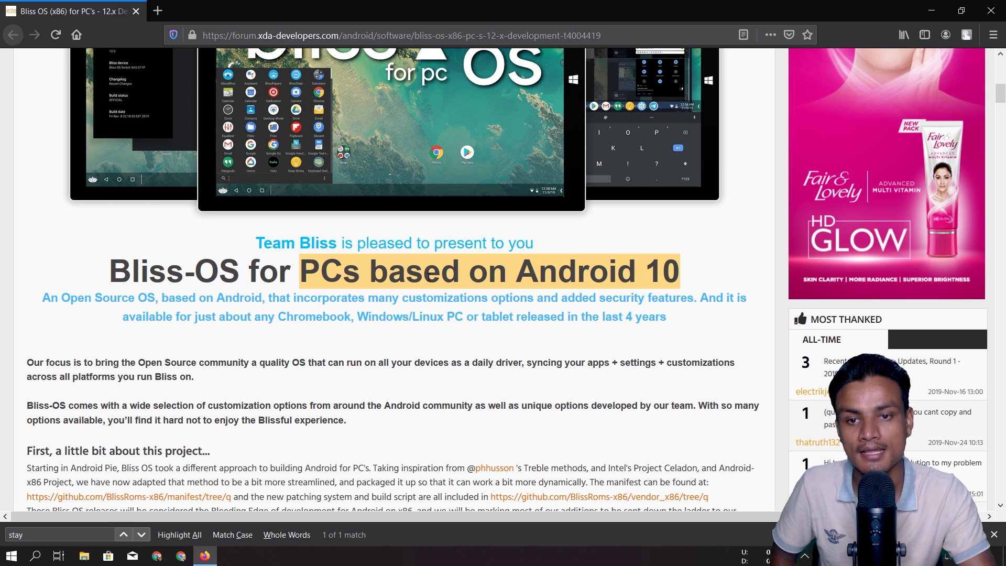
pyautogui.click(535, 265)
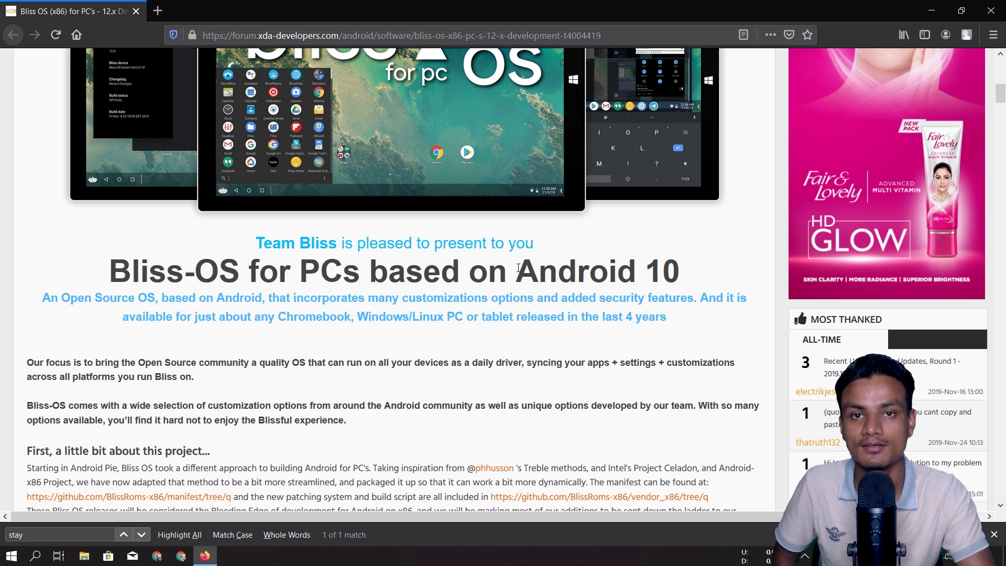
pyautogui.moveTo(518, 269); pyautogui.dragTo(685, 265)
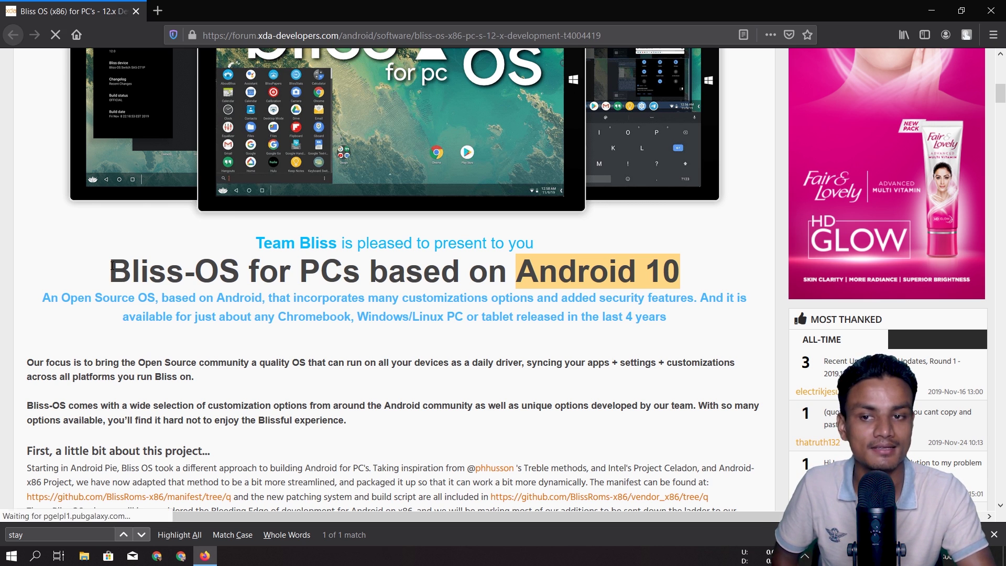
pyautogui.moveTo(110, 270); pyautogui.dragTo(239, 270)
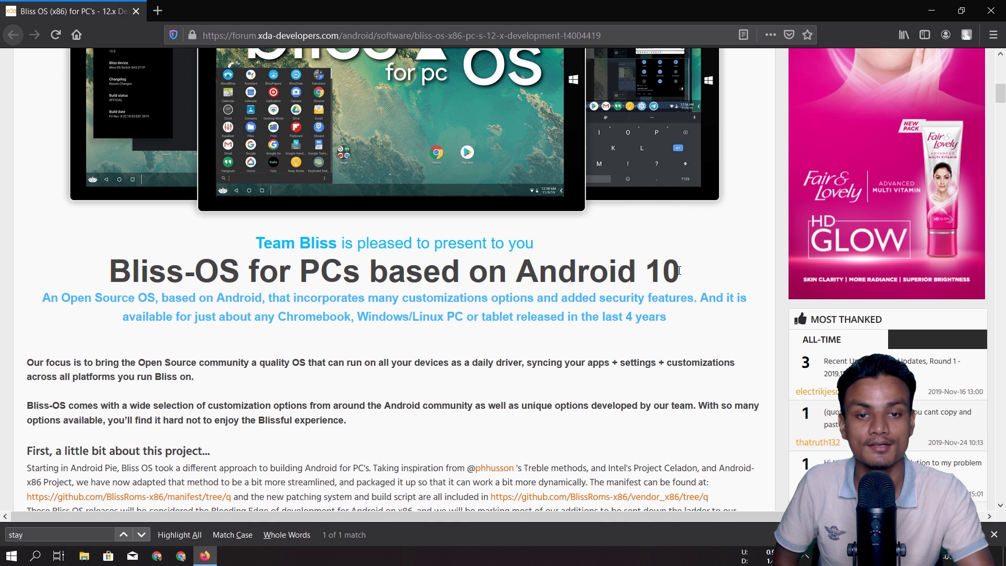
# Highlight the full title 'Bliss-OS for PCs based on Android 10', twice
pyautogui.moveTo(680, 271); pyautogui.dragTo(87, 272)
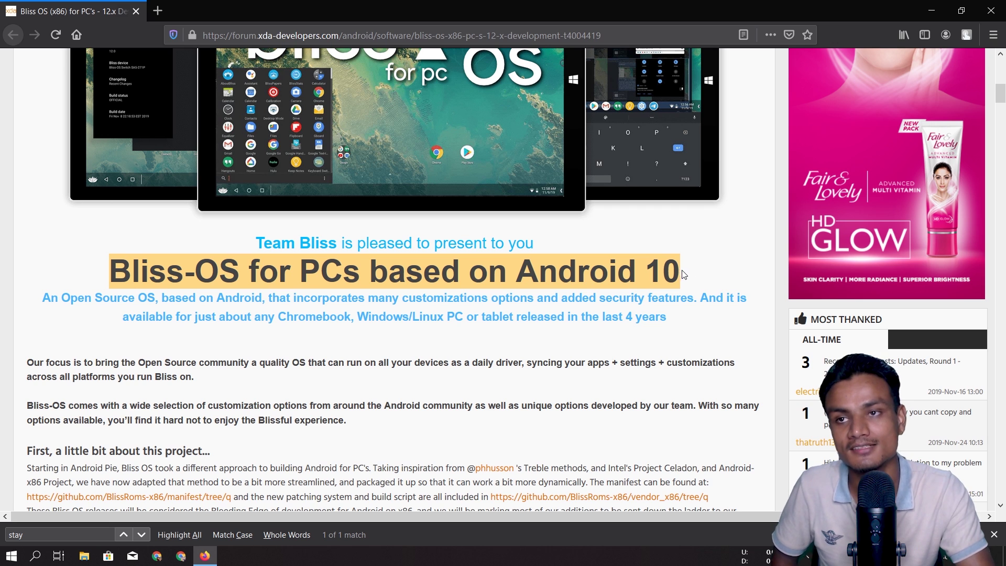
pyautogui.click(681, 274)
pyautogui.moveTo(684, 281); pyautogui.dragTo(101, 275)
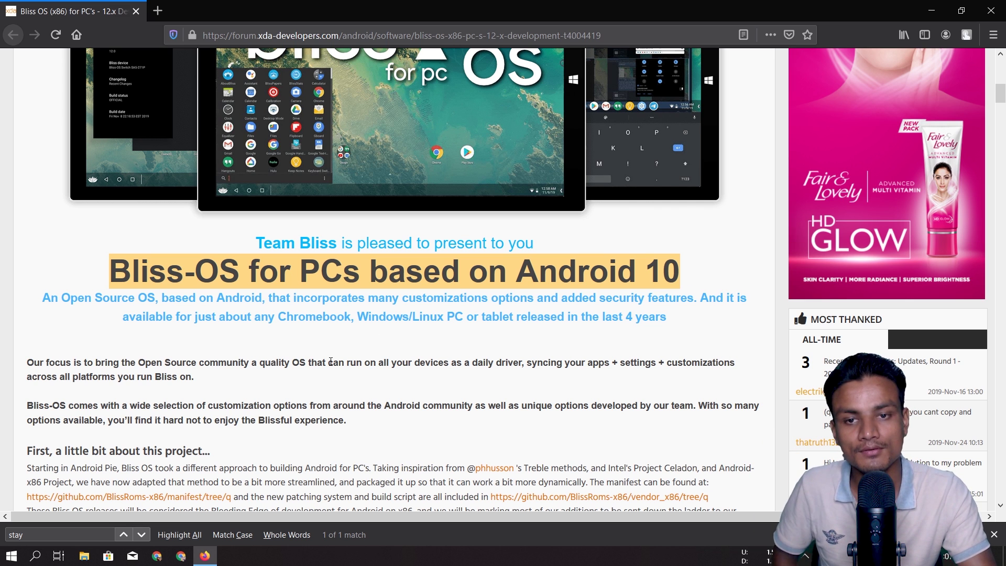
pyautogui.scroll(-3, 326, 363)
# Highlight the Bliss OS 12.0 Alpha Downloads instructions and secret-code hints
pyautogui.click(363, 268)
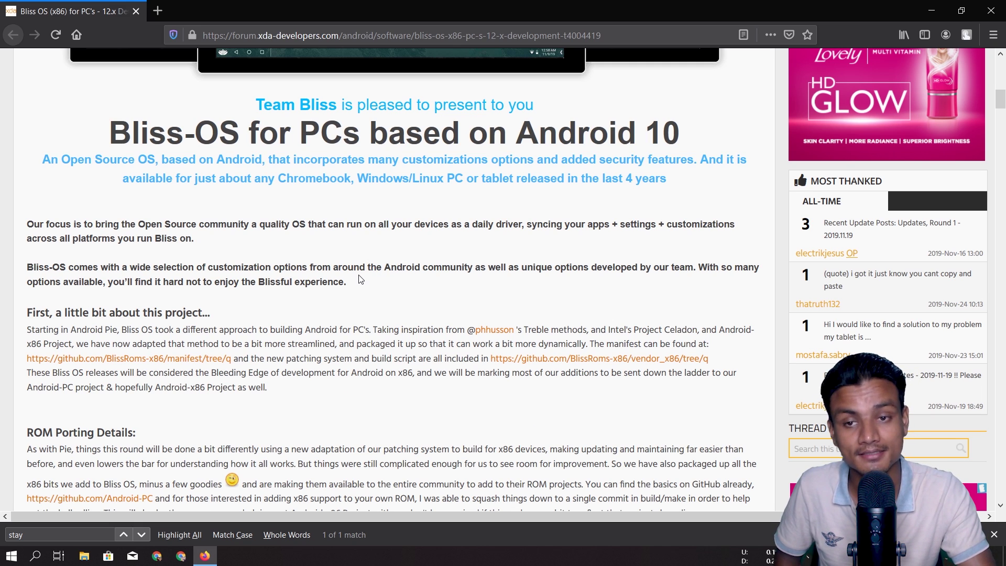
pyautogui.scroll(-1, 341, 299)
pyautogui.scroll(-3, 340, 299)
pyautogui.scroll(-5, 349, 288)
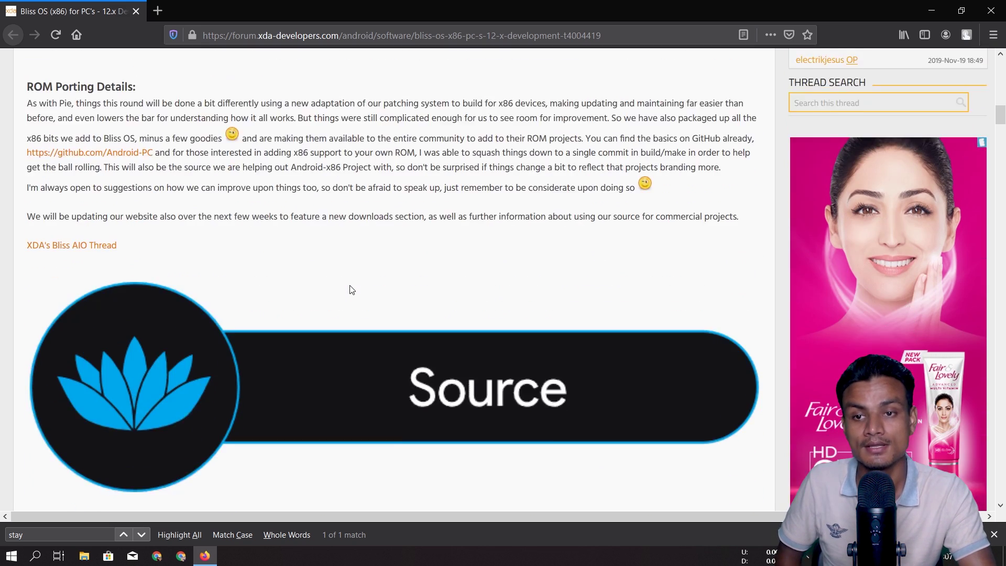
pyautogui.scroll(-5, 351, 287)
pyautogui.scroll(-4, 338, 272)
pyautogui.scroll(-5, 338, 265)
pyautogui.scroll(-3, 337, 252)
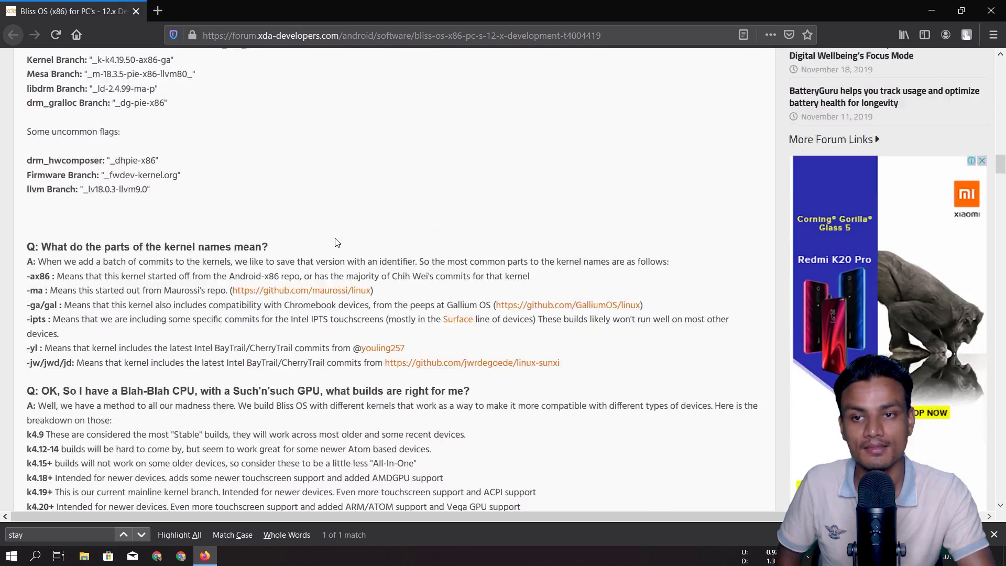
pyautogui.scroll(-3, 335, 236)
pyautogui.scroll(-2, 333, 226)
pyautogui.scroll(-2, 334, 225)
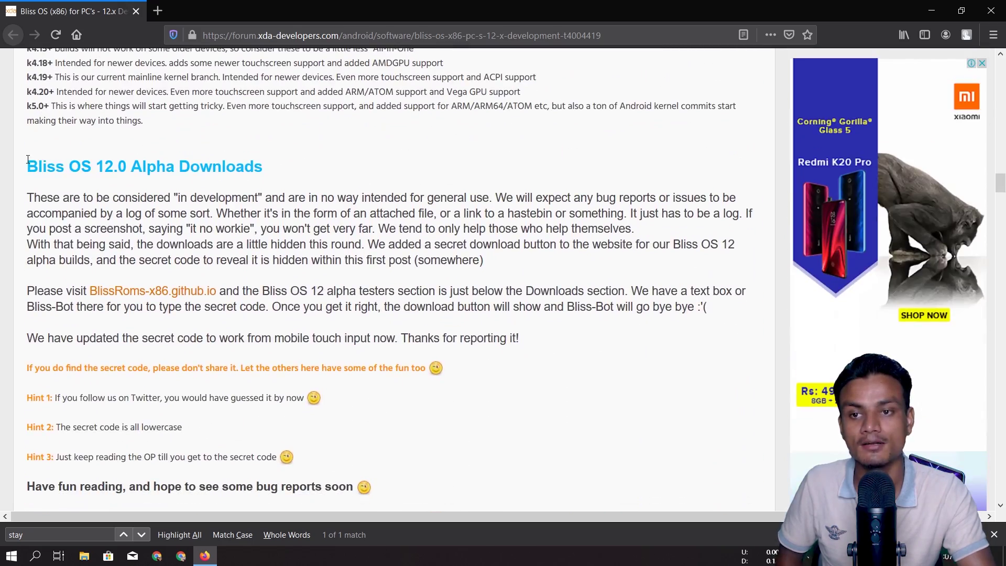
pyautogui.moveTo(28, 160); pyautogui.dragTo(284, 169)
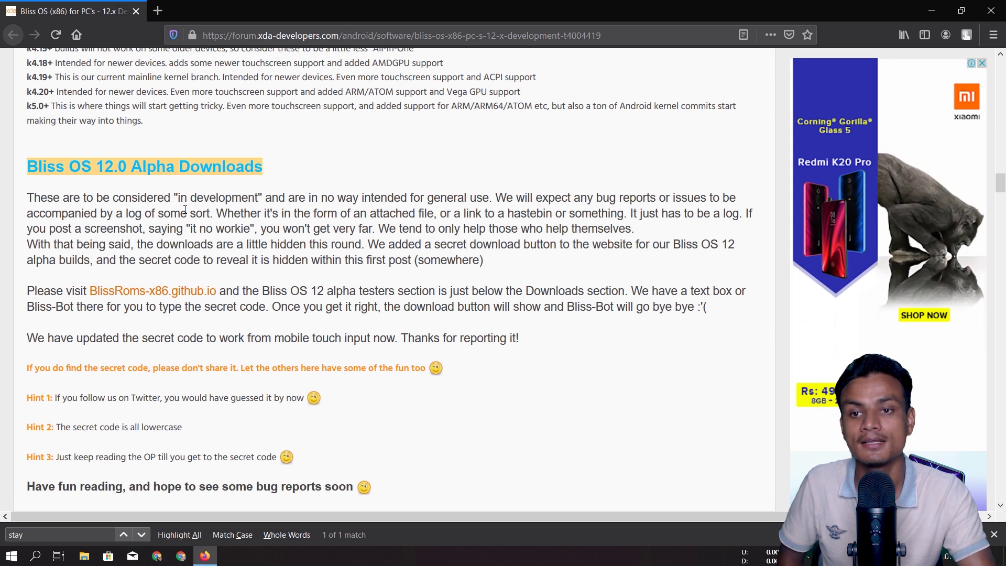
pyautogui.click(80, 180)
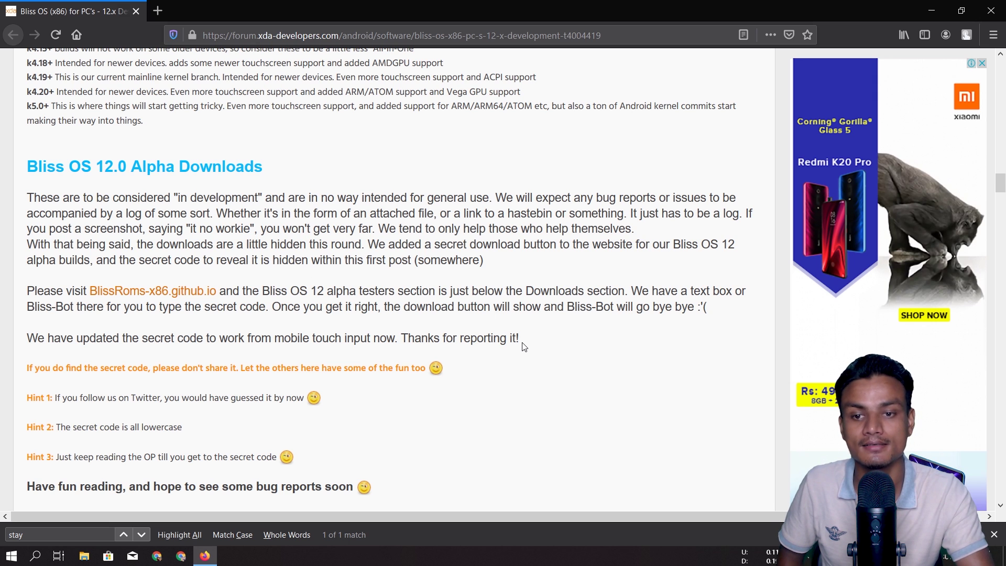
pyautogui.moveTo(382, 475); pyautogui.dragTo(30, 163)
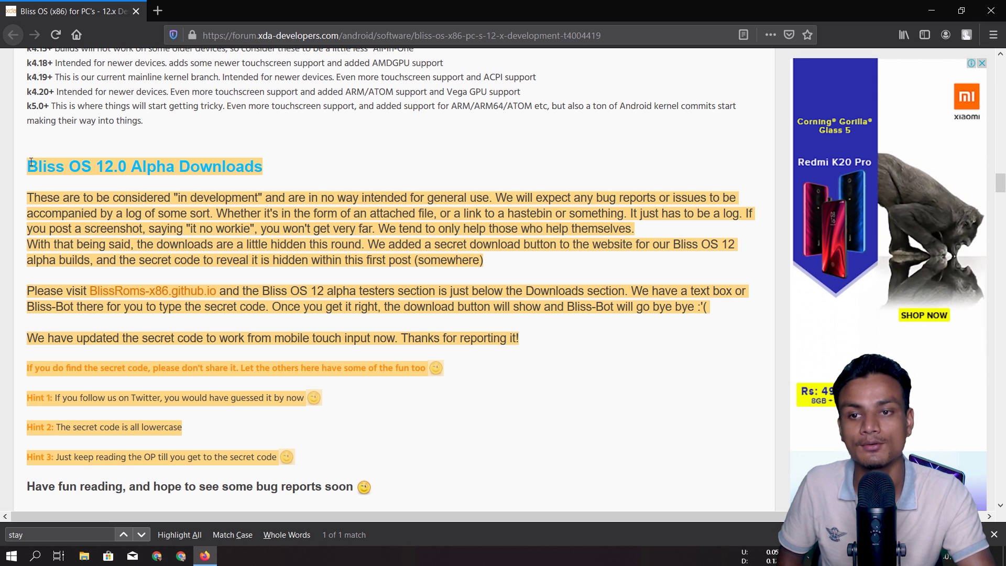
pyautogui.click(361, 289)
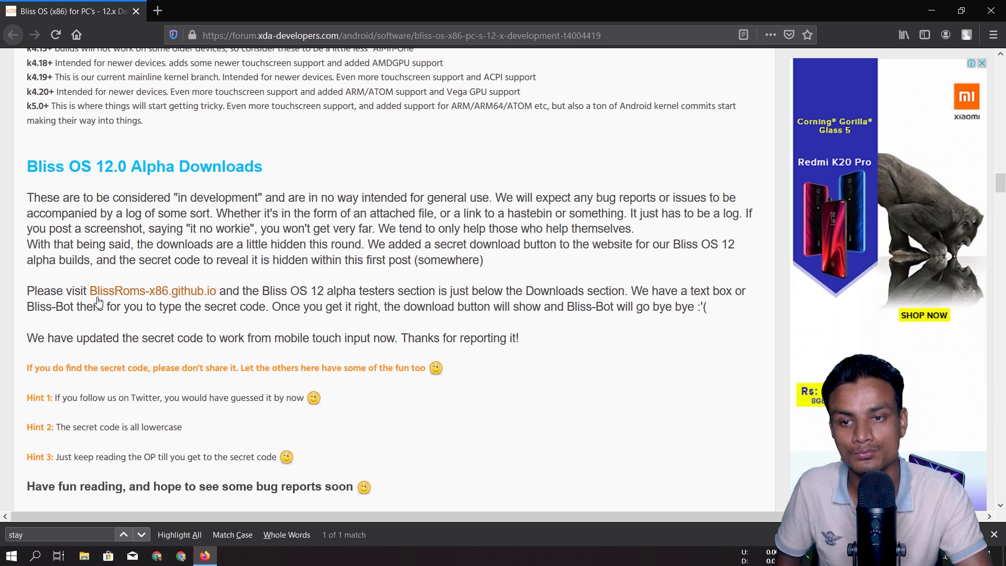
# Open blissroms-x86.github.io in a new tab and highlight its Bliss OS (x86) title
pyautogui.click(130, 295)
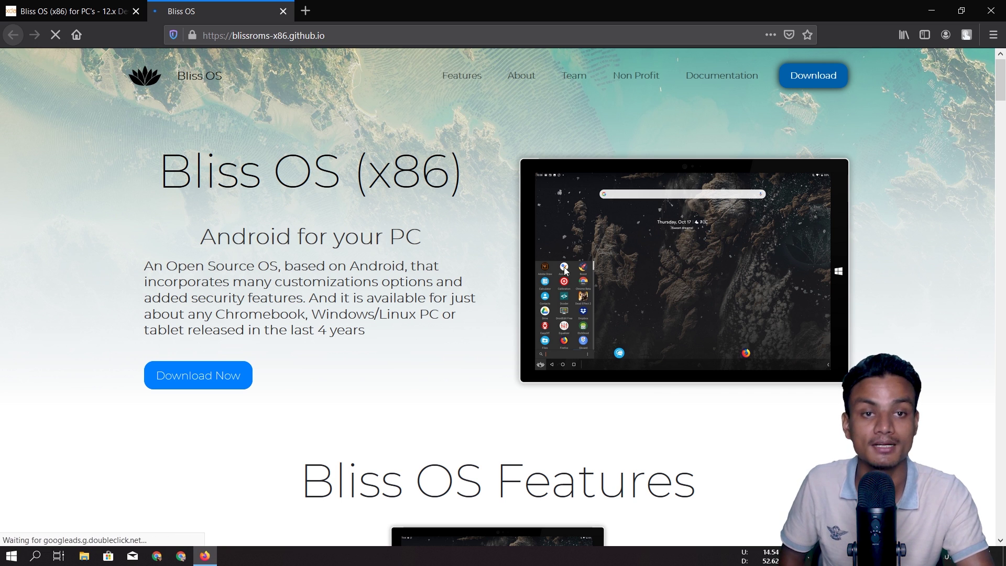
pyautogui.click(89, 5)
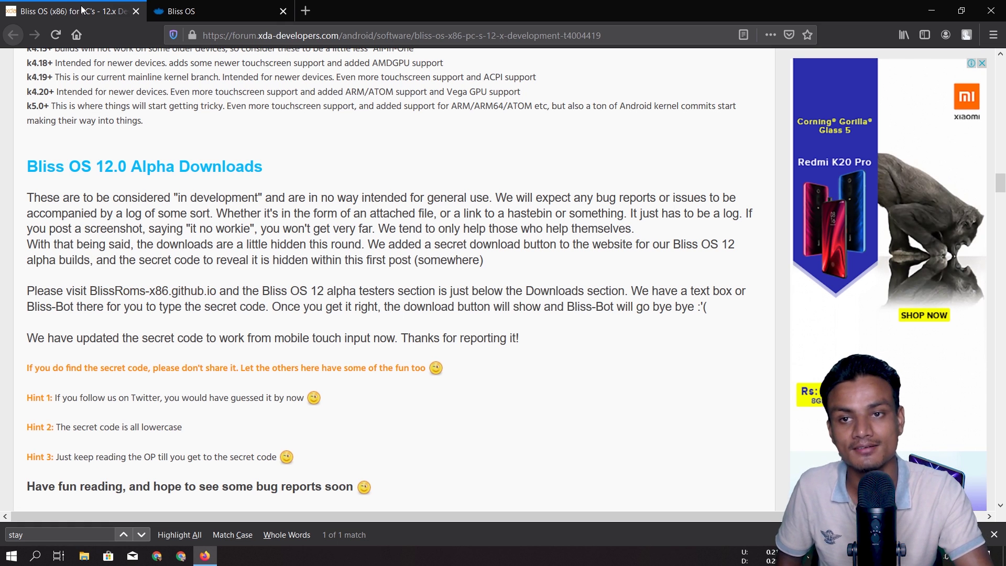
pyautogui.click(245, 5)
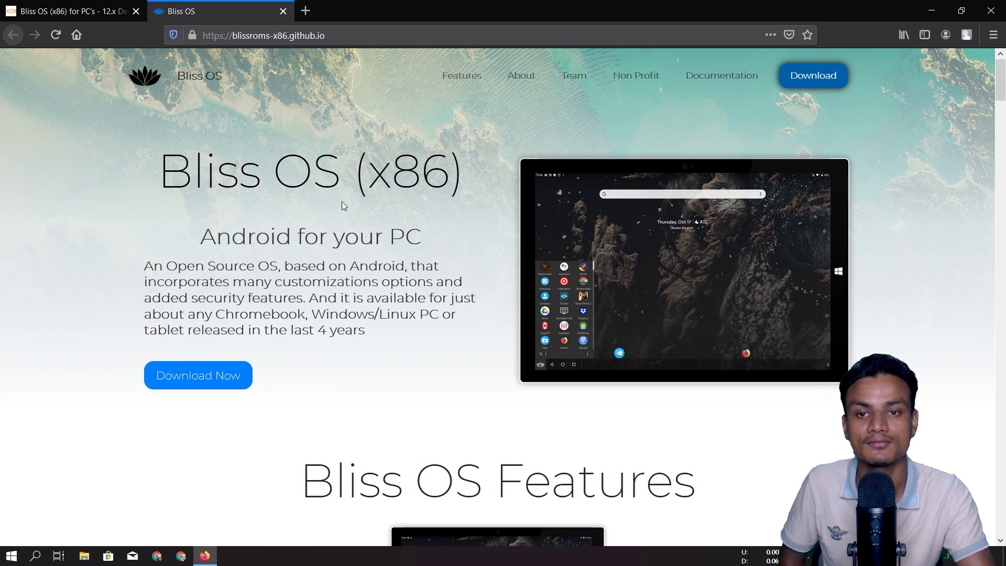
pyautogui.moveTo(159, 174); pyautogui.dragTo(477, 171)
pyautogui.click(447, 215)
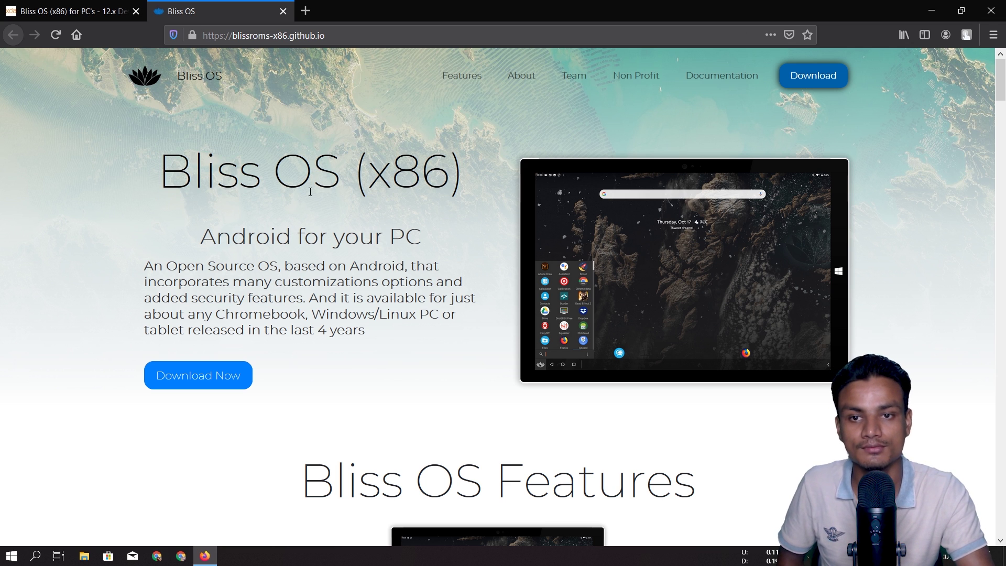
pyautogui.scroll(-5, 469, 215)
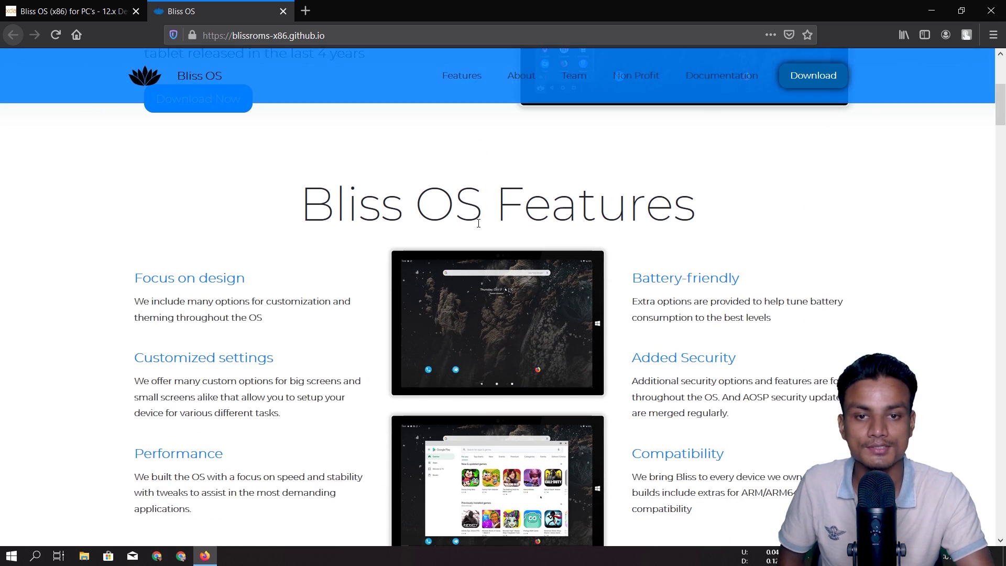
pyautogui.scroll(-5, 477, 227)
pyautogui.scroll(-3, 477, 228)
pyautogui.scroll(-5, 477, 227)
pyautogui.scroll(-3, 478, 225)
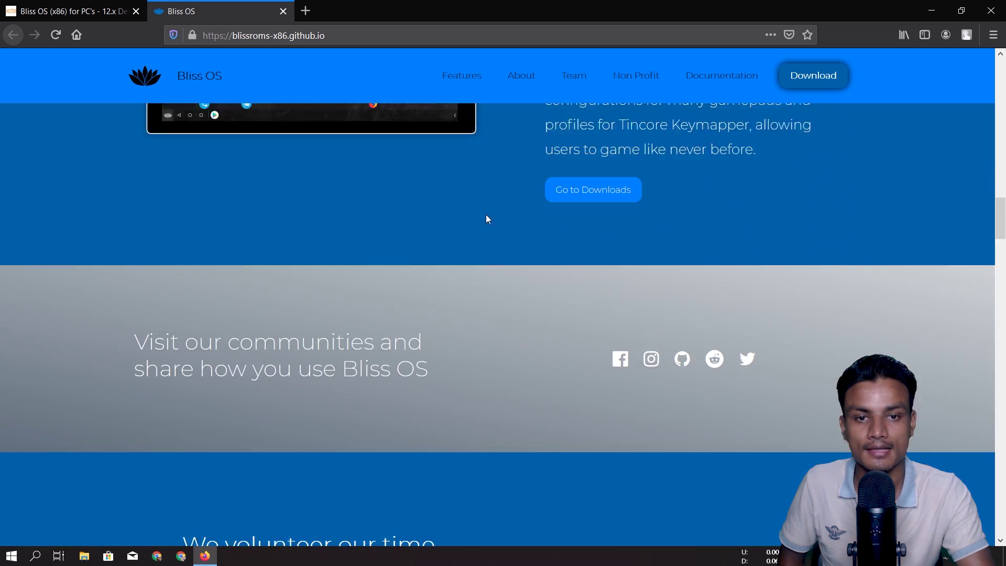
pyautogui.scroll(-2, 485, 218)
pyautogui.scroll(-4, 514, 209)
pyautogui.scroll(-3, 515, 210)
pyautogui.scroll(-3, 516, 207)
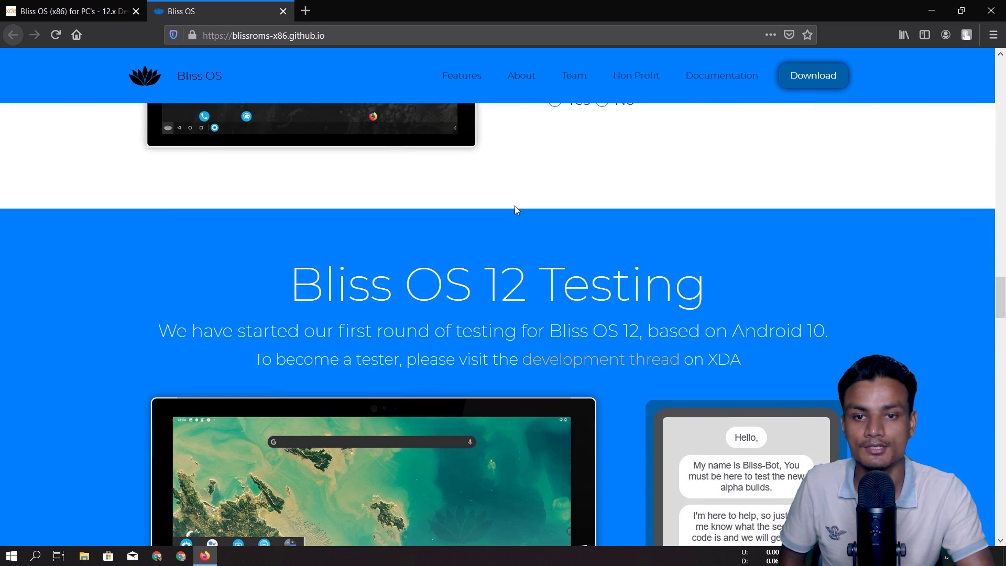
pyautogui.scroll(-3, 495, 193)
pyautogui.scroll(2, 424, 185)
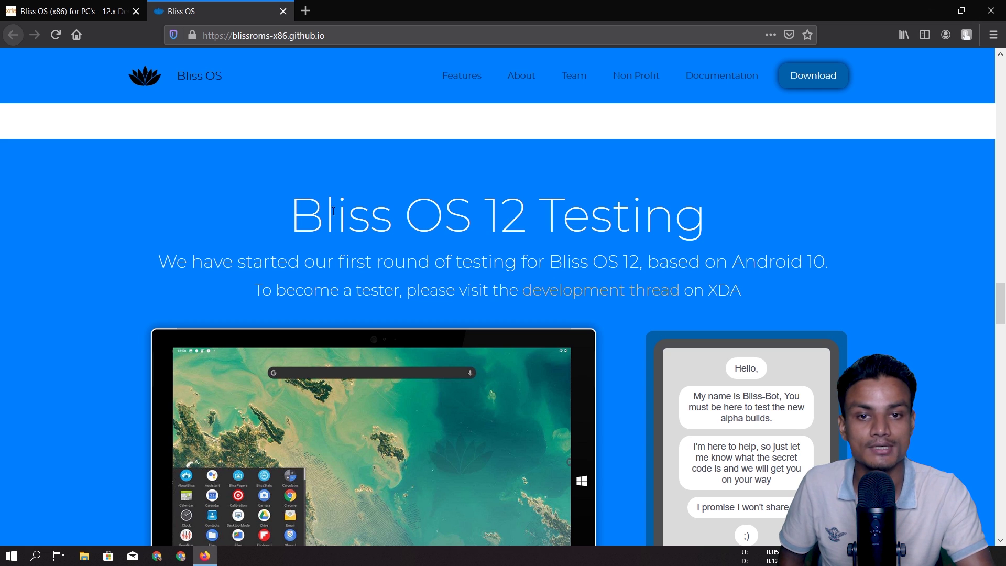
pyautogui.moveTo(709, 221); pyautogui.dragTo(285, 209)
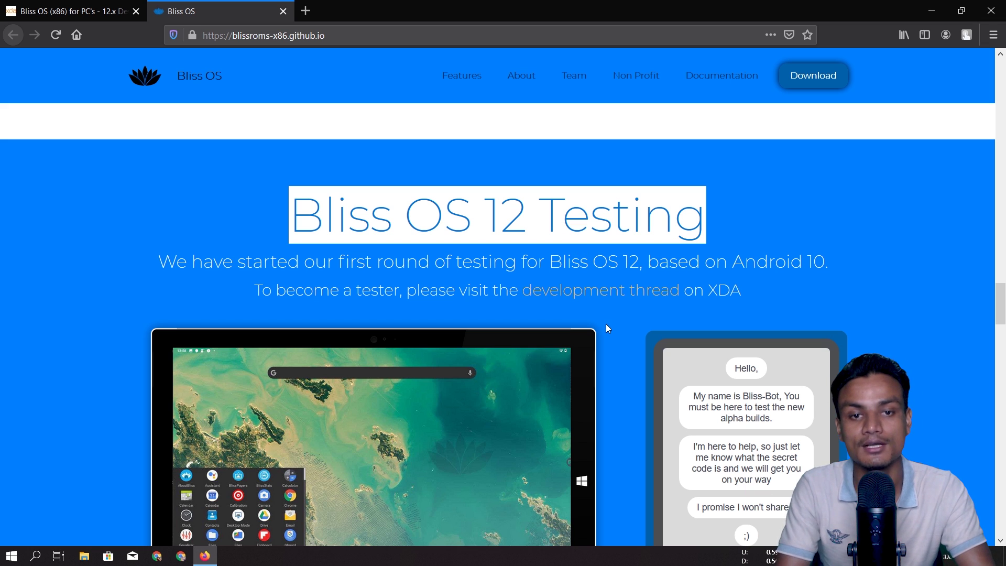
pyautogui.scroll(-2, 619, 340)
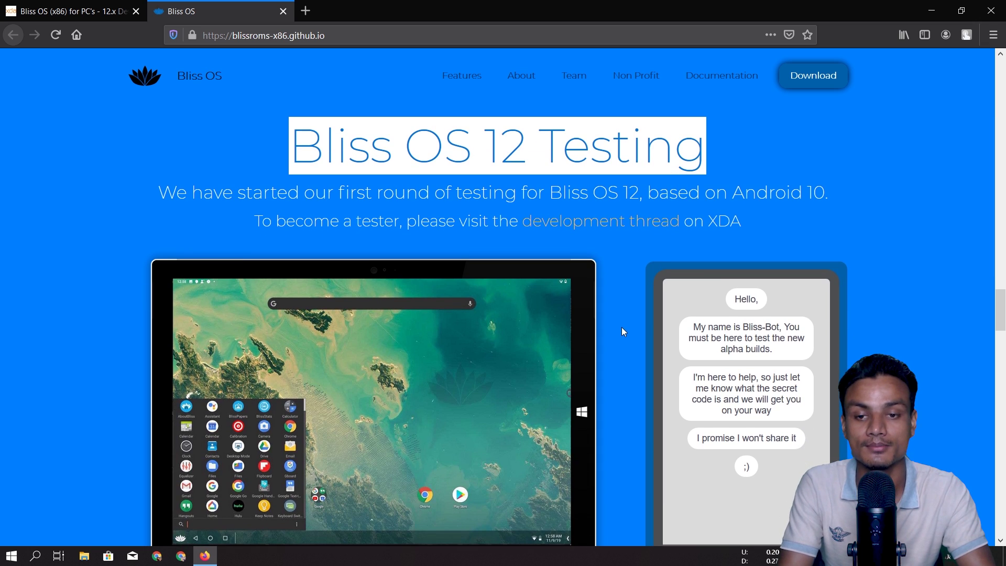
pyautogui.click(568, 246)
pyautogui.scroll(-2, 647, 321)
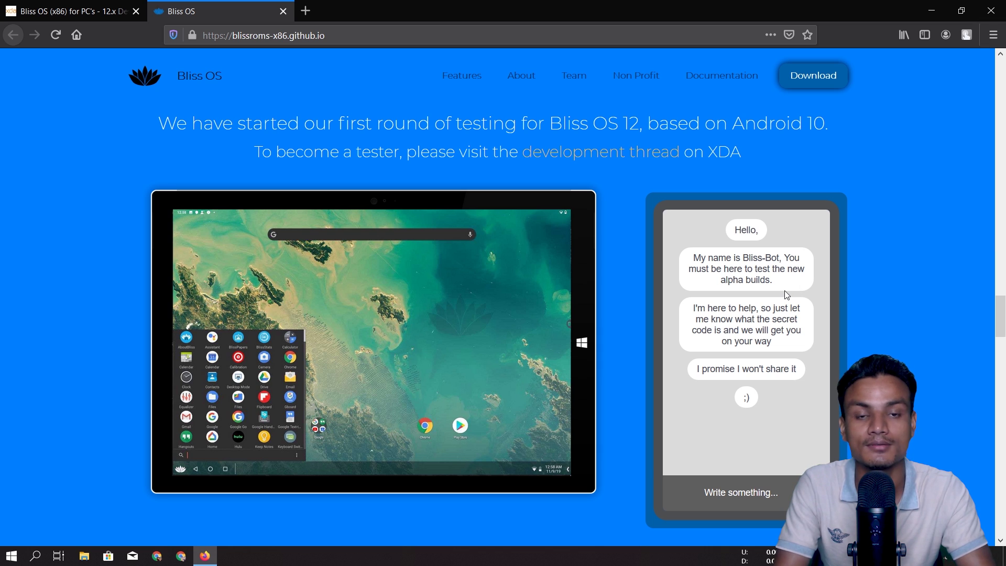
pyautogui.click(739, 491)
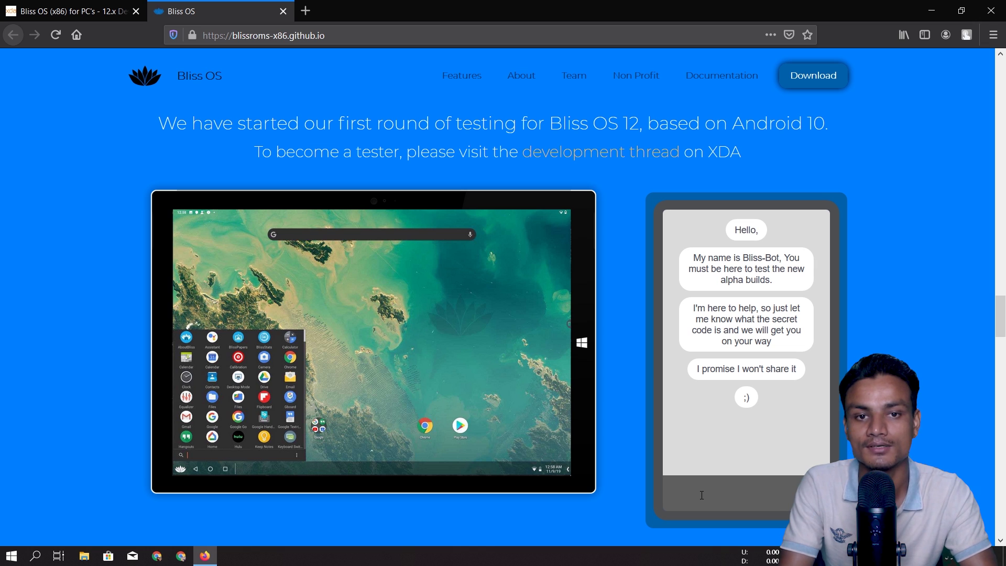
pyautogui.moveTo(550, 124); pyautogui.dragTo(650, 118)
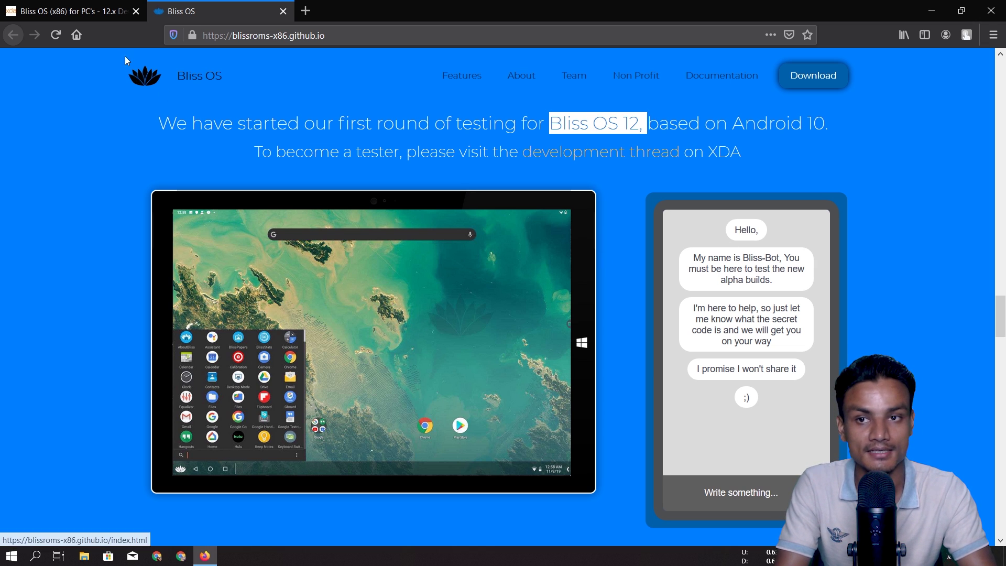
# Back on the XDA thread, highlight the Alpha Downloads instructions and hints
pyautogui.click(73, 11)
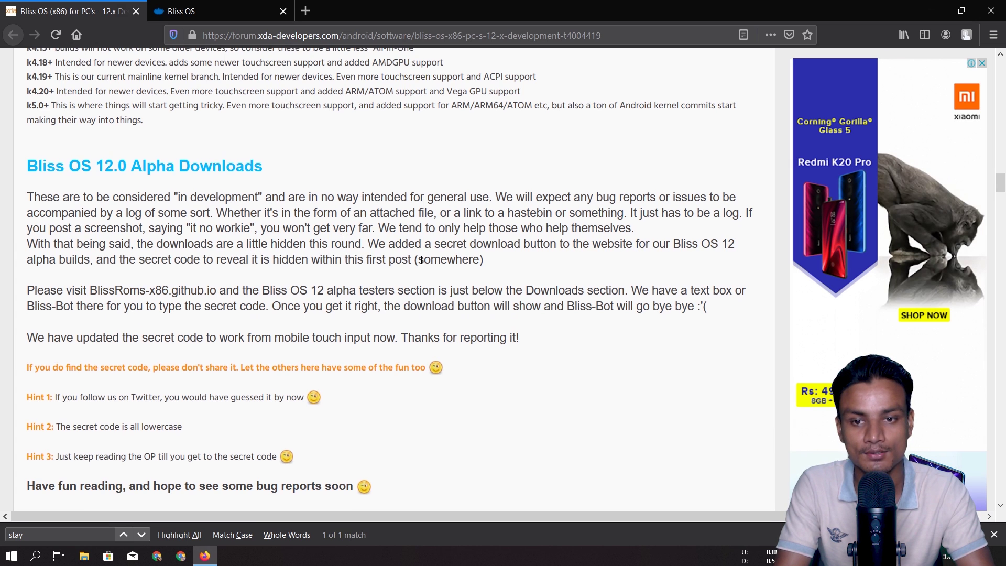
pyautogui.scroll(-3, 431, 291)
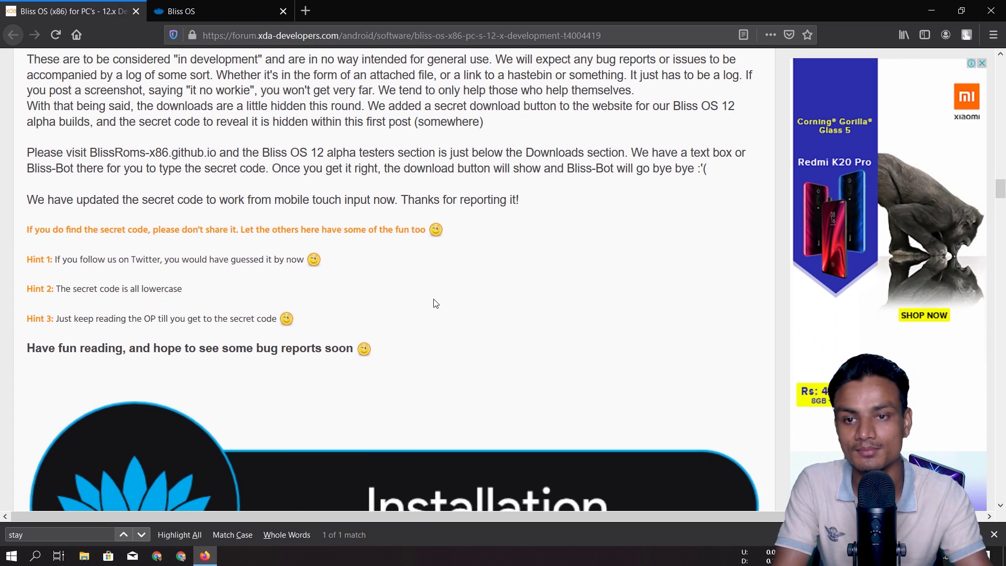
pyautogui.scroll(2, 433, 307)
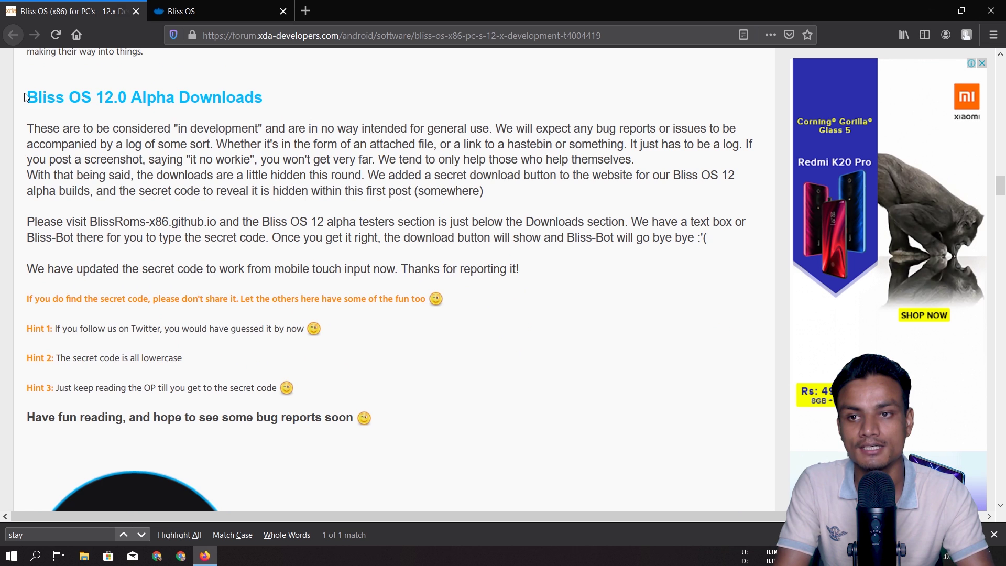
pyautogui.moveTo(25, 97); pyautogui.dragTo(430, 402)
pyautogui.click(483, 366)
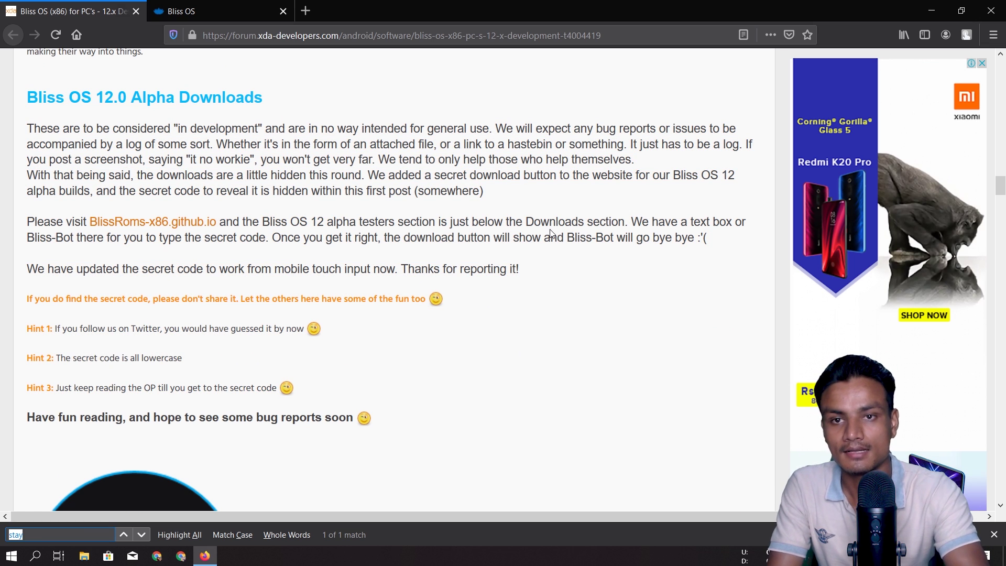
# Search the page for 'stay' and select 'stayblissful' from the #stayblissful hashtag
pyautogui.hotkey('ctrl', 'f')
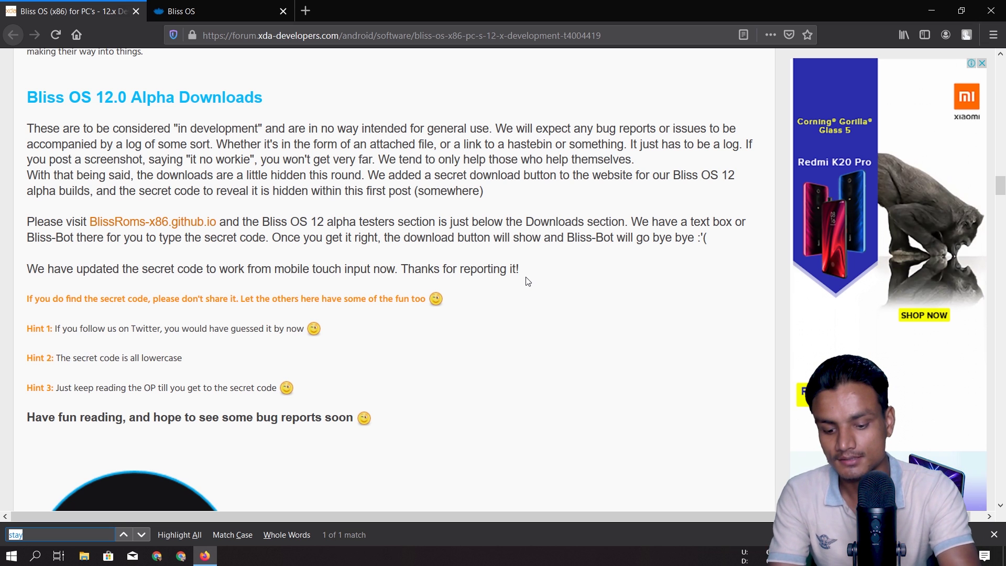
pyautogui.write('stay')
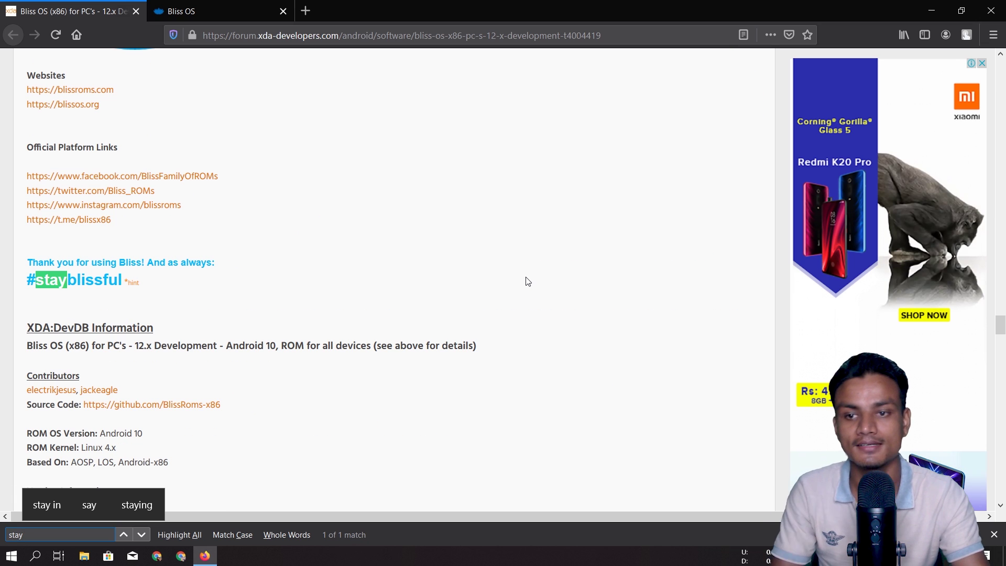
pyautogui.moveTo(122, 282); pyautogui.dragTo(54, 283)
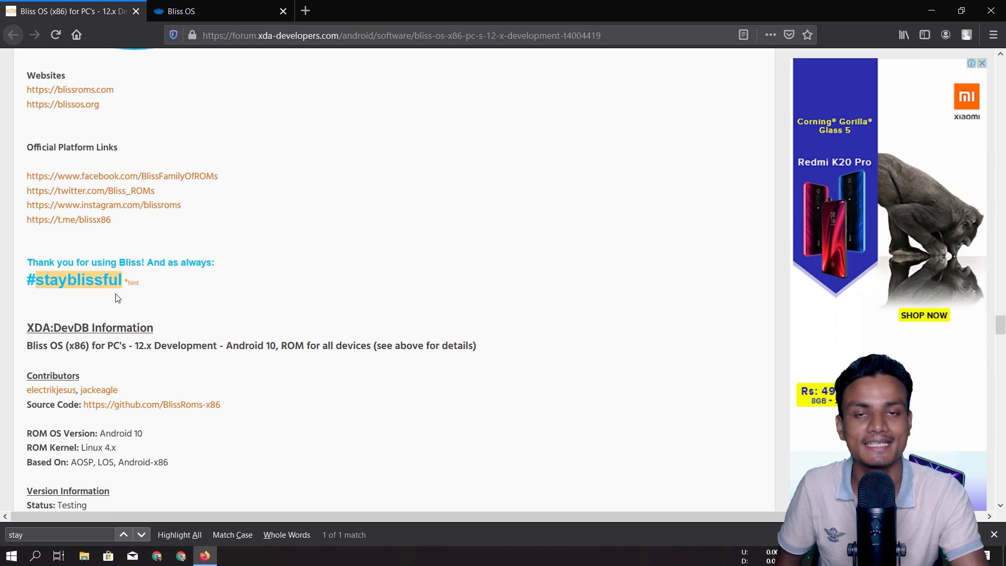
pyautogui.click(126, 284)
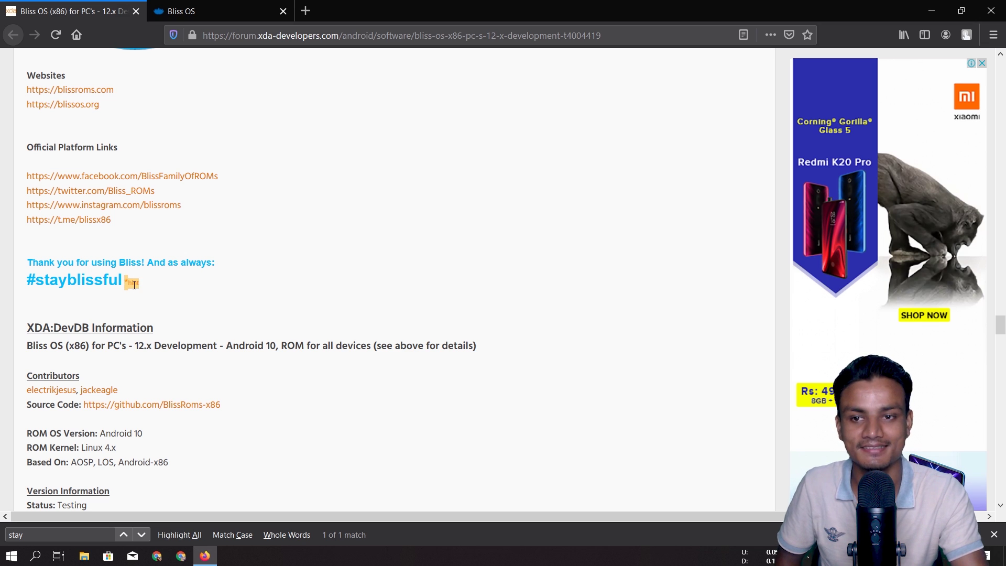
pyautogui.moveTo(38, 281); pyautogui.dragTo(125, 281)
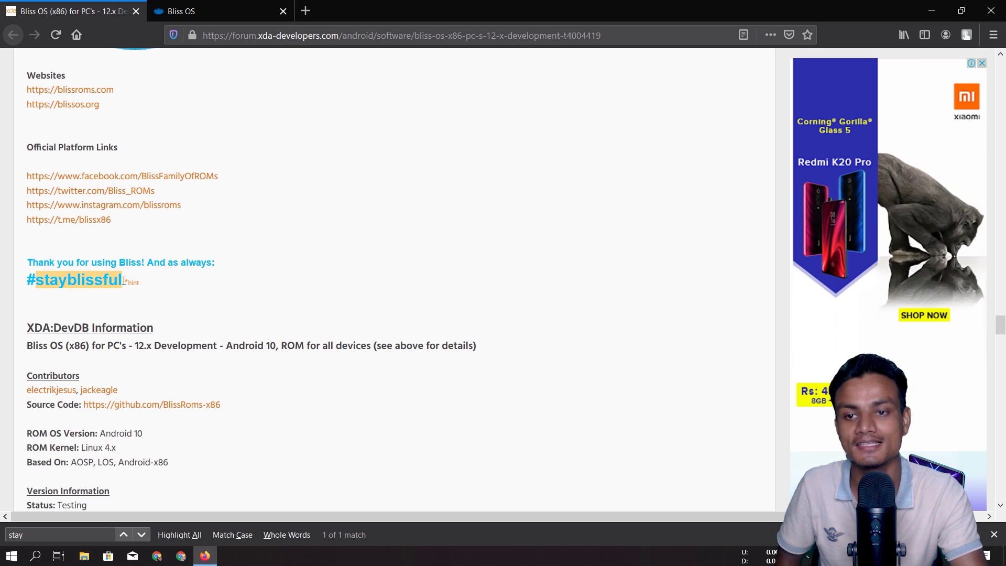
pyautogui.rightClick(116, 279)
# Copy 'stayblissful' and submit it to Bliss-Bot's chat box on the Bliss OS site
pyautogui.click(154, 291)
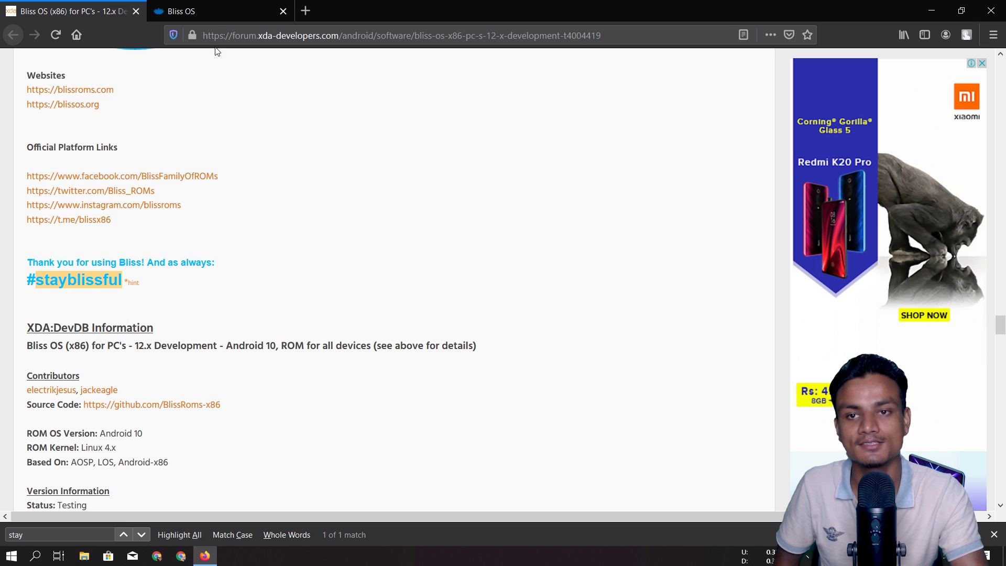
pyautogui.click(214, 13)
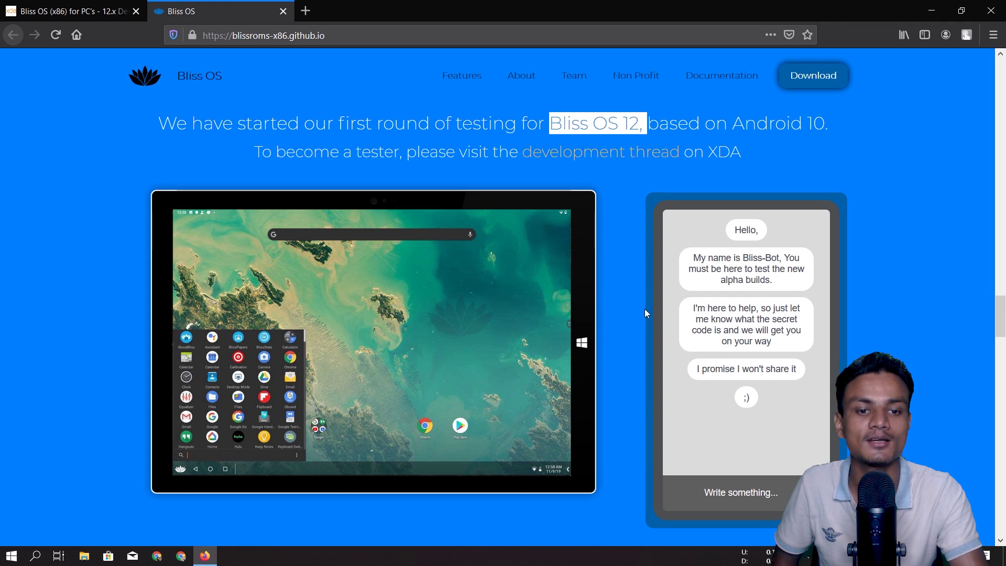
pyautogui.click(747, 495)
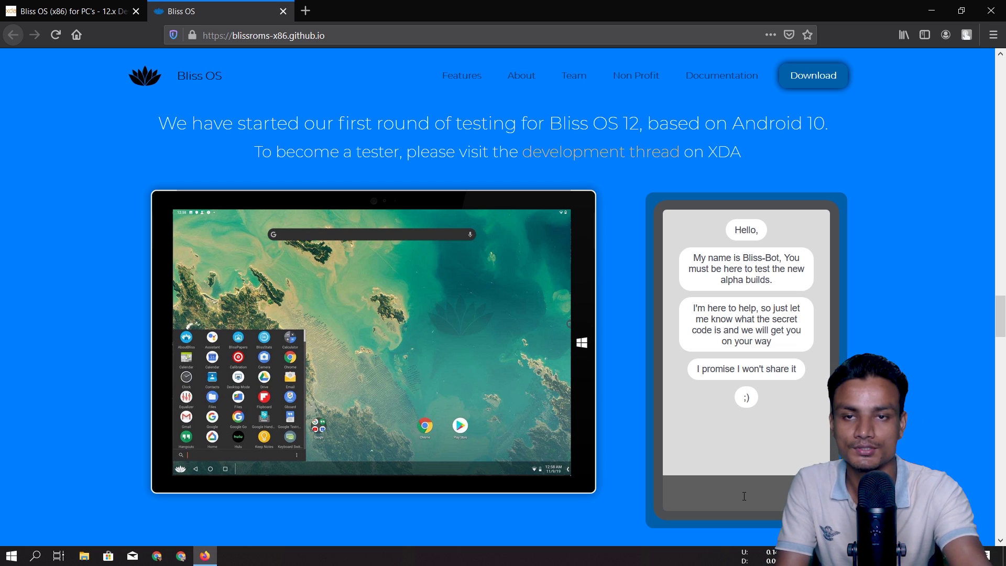
pyautogui.write('stayblissful')
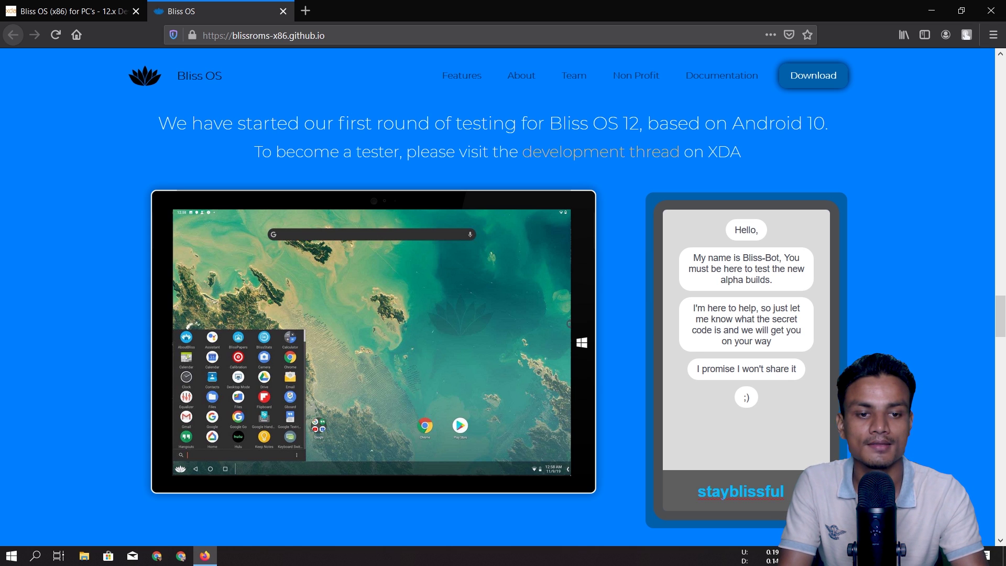
pyautogui.press('Return')
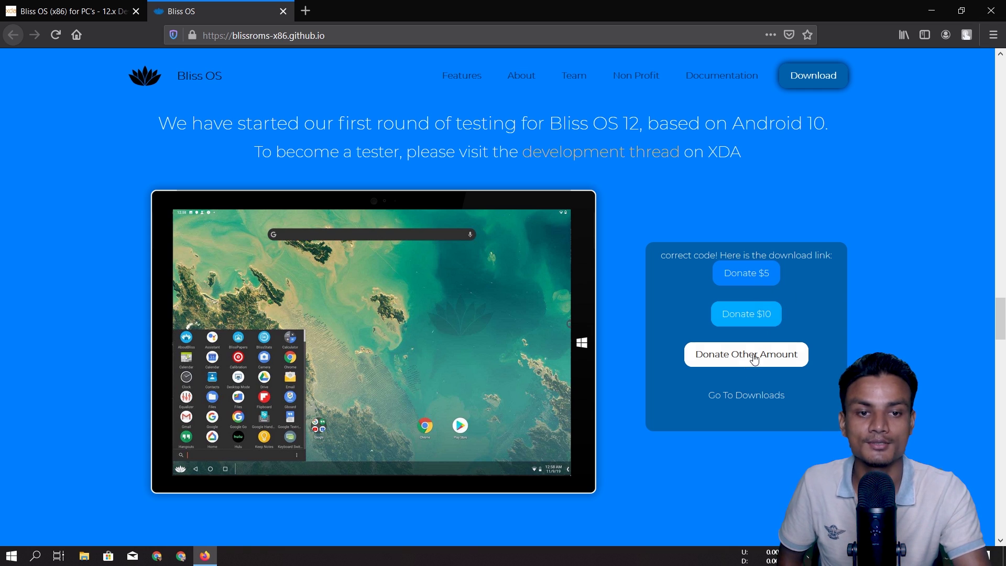
# Go to SourceForge Alpha Builds, dismiss the tracker notice, and download the Bliss v12.1 OFFICIAL ISO
pyautogui.click(754, 399)
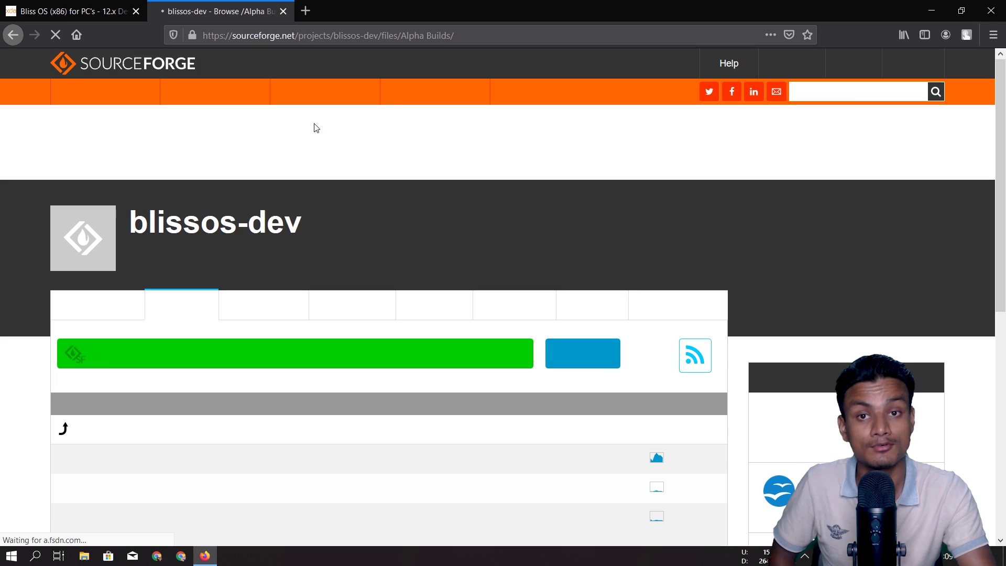
pyautogui.scroll(-2, 399, 274)
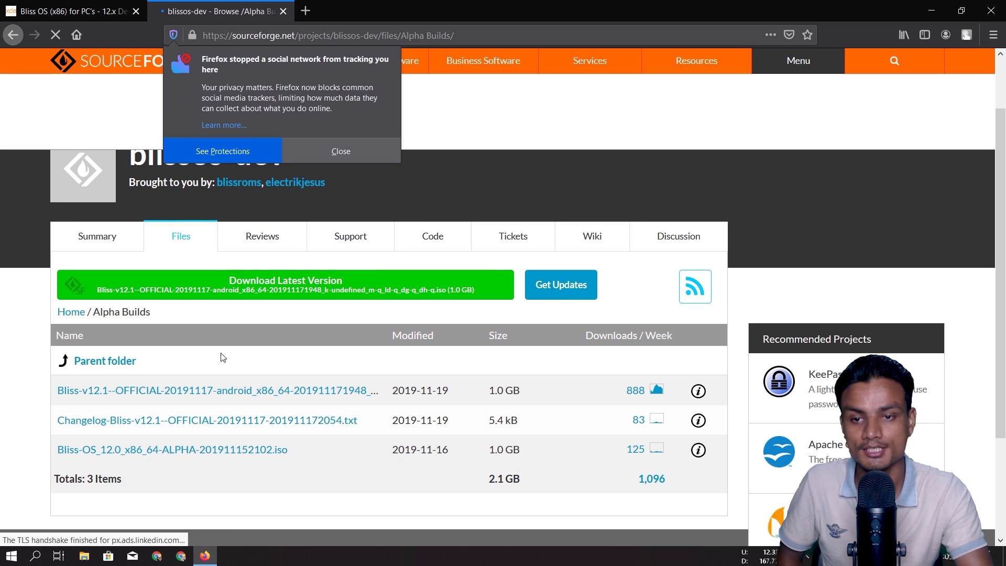
pyautogui.click(316, 152)
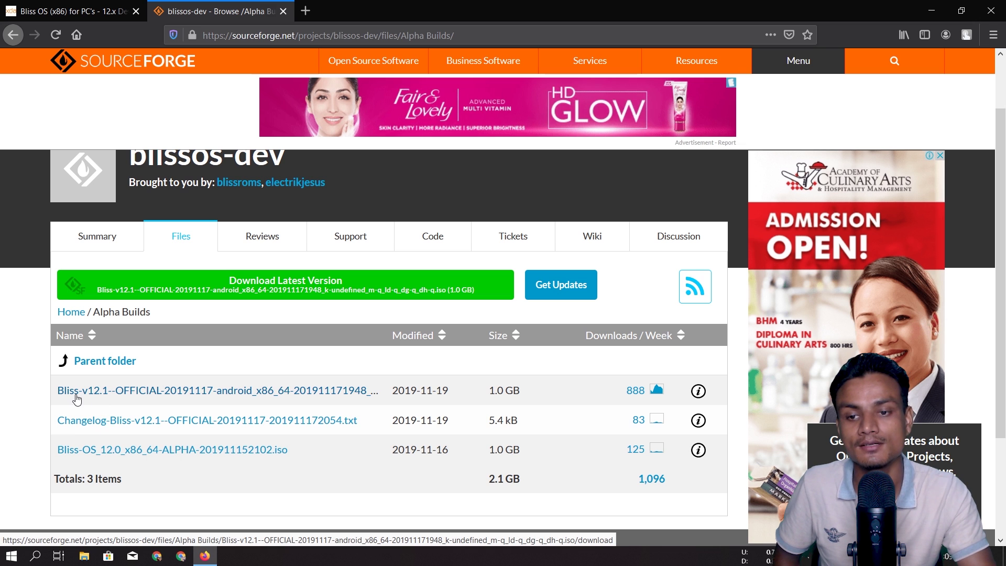
pyautogui.scroll(-2, 330, 388)
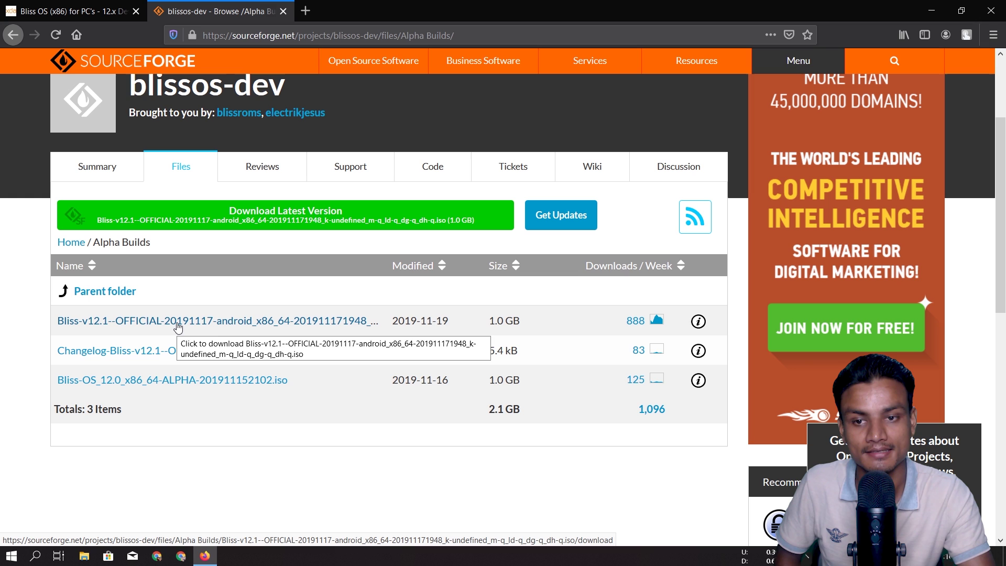
pyautogui.click(99, 322)
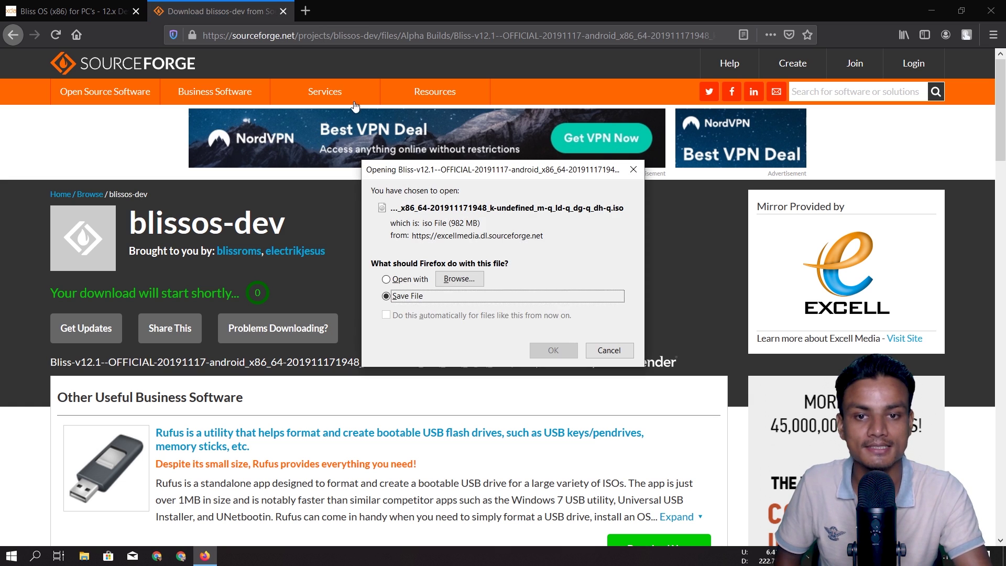
pyautogui.click(610, 351)
# Close the SourceForge tab with a middle-click, returning to the XDA Bliss OS thread
pyautogui.middleClick(281, 10)
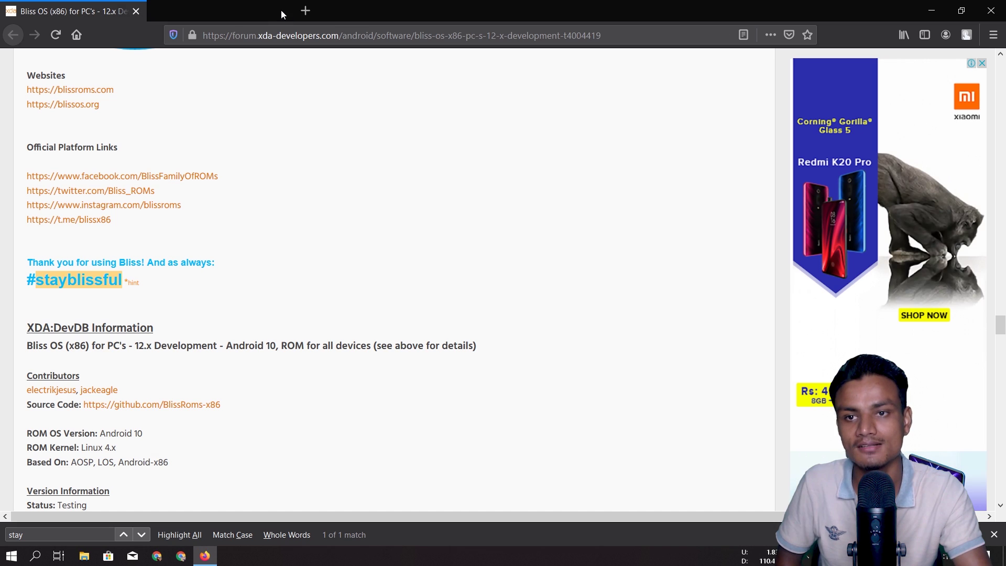
pyautogui.scroll(3, 350, 303)
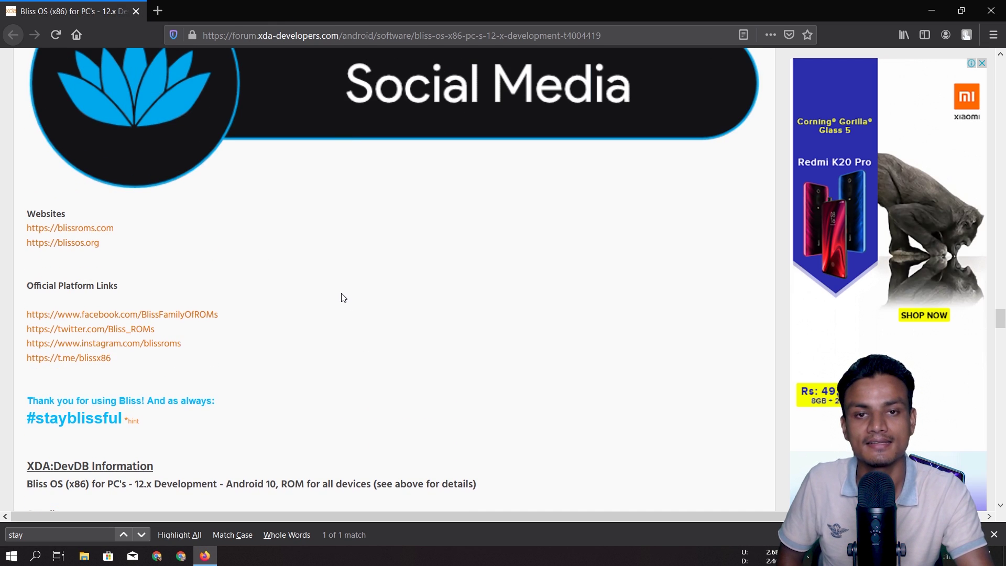
pyautogui.scroll(5, 432, 324)
pyautogui.scroll(7, 432, 323)
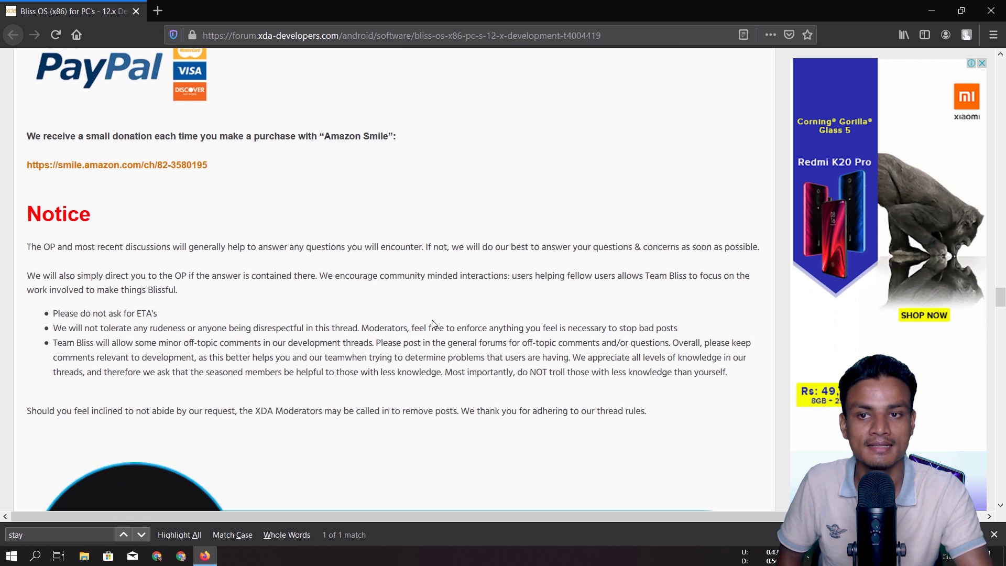
pyautogui.scroll(6, 431, 324)
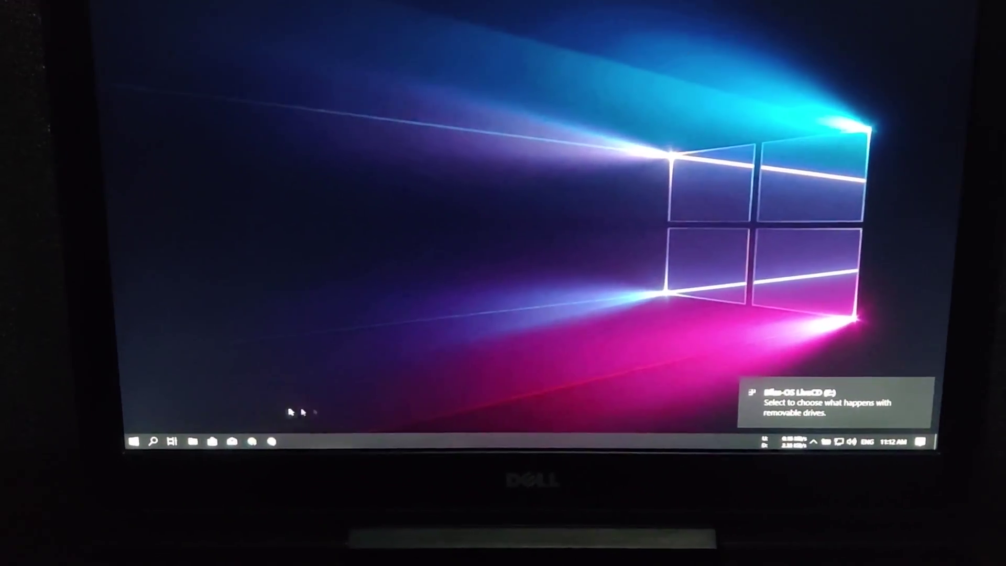
# Bring up the Windows Start menu's power options to restart
pyautogui.click(134, 441)
pyautogui.click(135, 419)
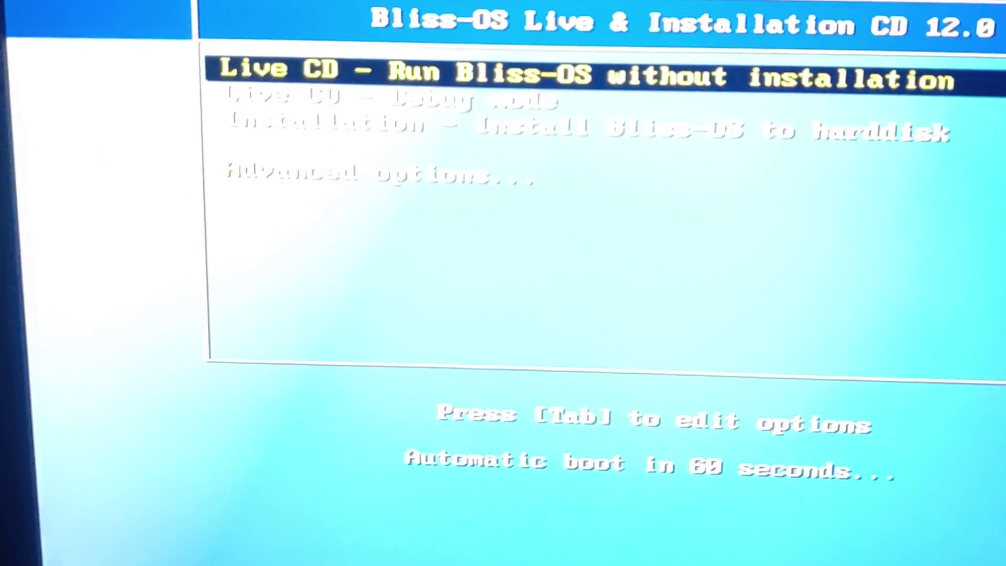
# Browse the Debug mode, hard-disk installation and Advanced options entries, then return to Live CD
pyautogui.press('Down')
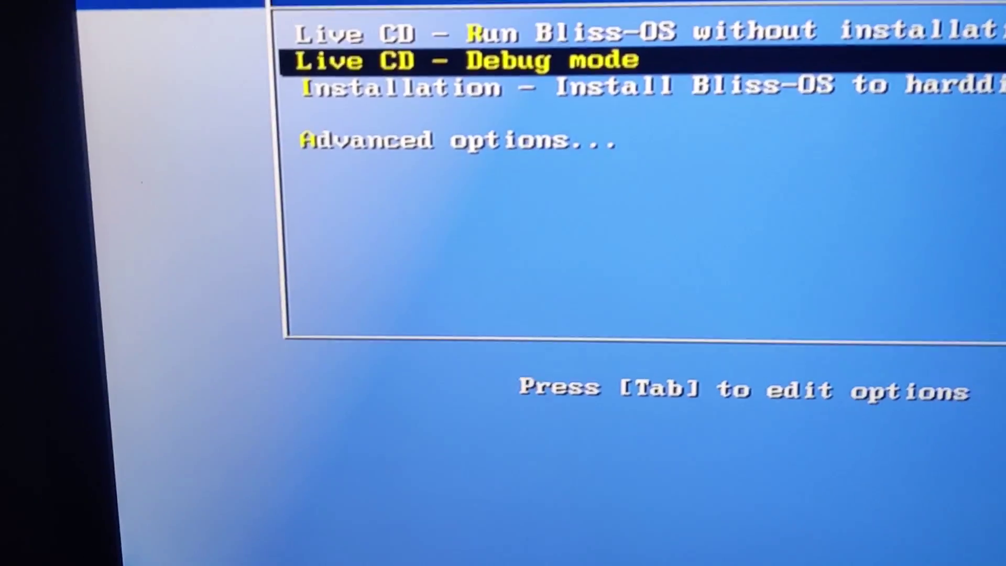
pyautogui.press('Down')
pyautogui.press('Up')
pyautogui.press('Up')
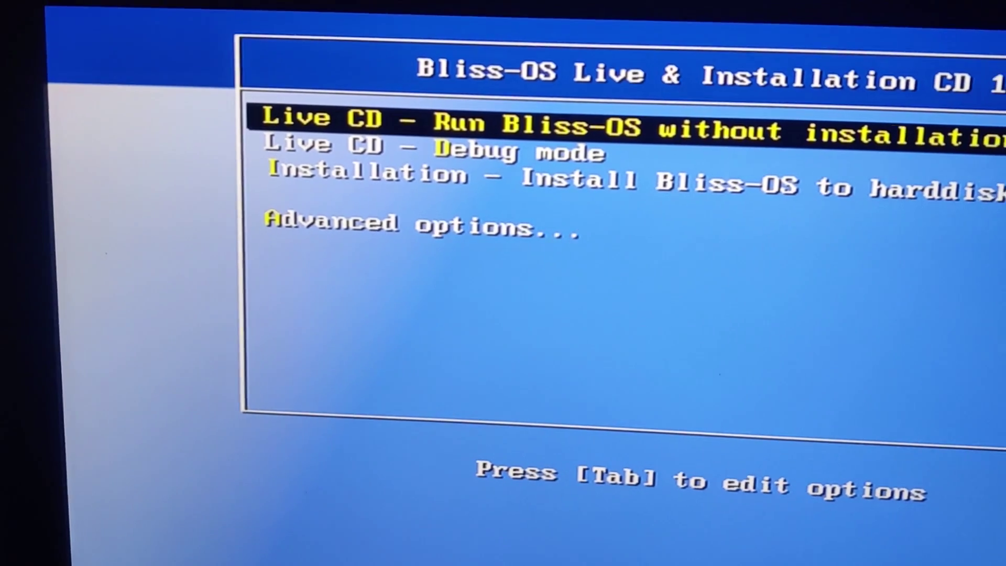
pyautogui.press('Down')
pyautogui.press('Down')
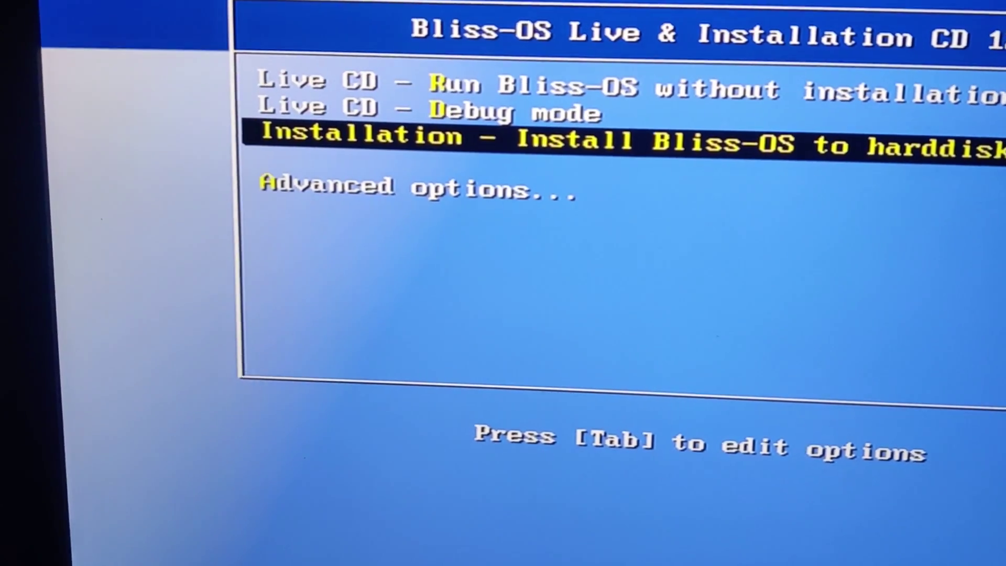
pyautogui.press('Down')
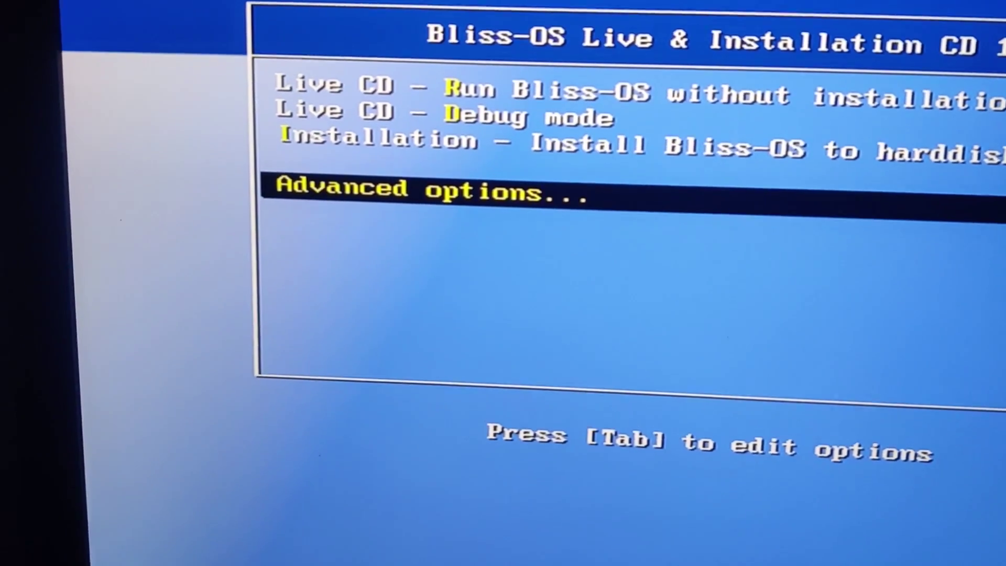
pyautogui.press('Up')
pyautogui.press('Up')
pyautogui.press('Up')
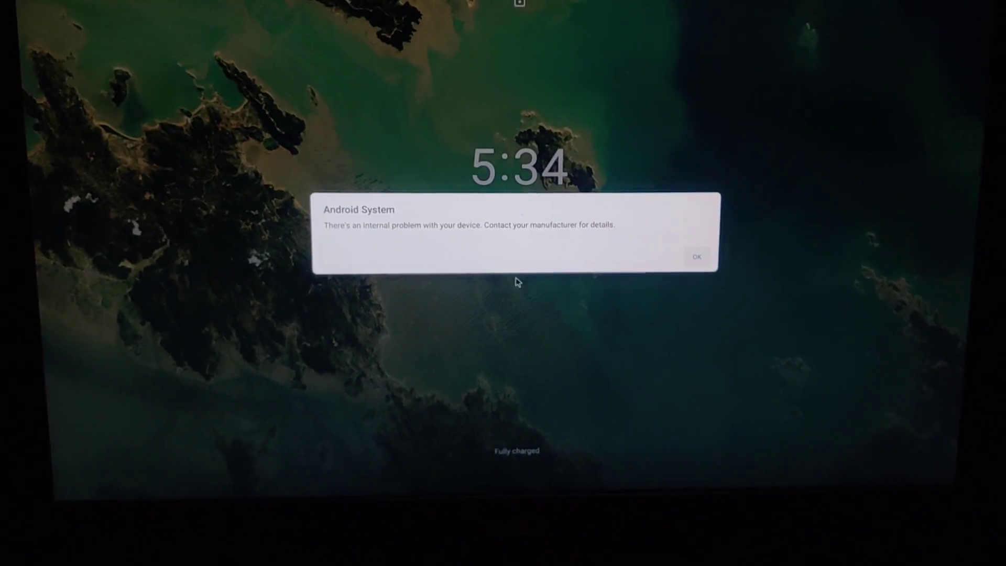
# Dismiss the Android System error, swipe to unlock, and choose Pixel Launcher as home app
pyautogui.click(706, 277)
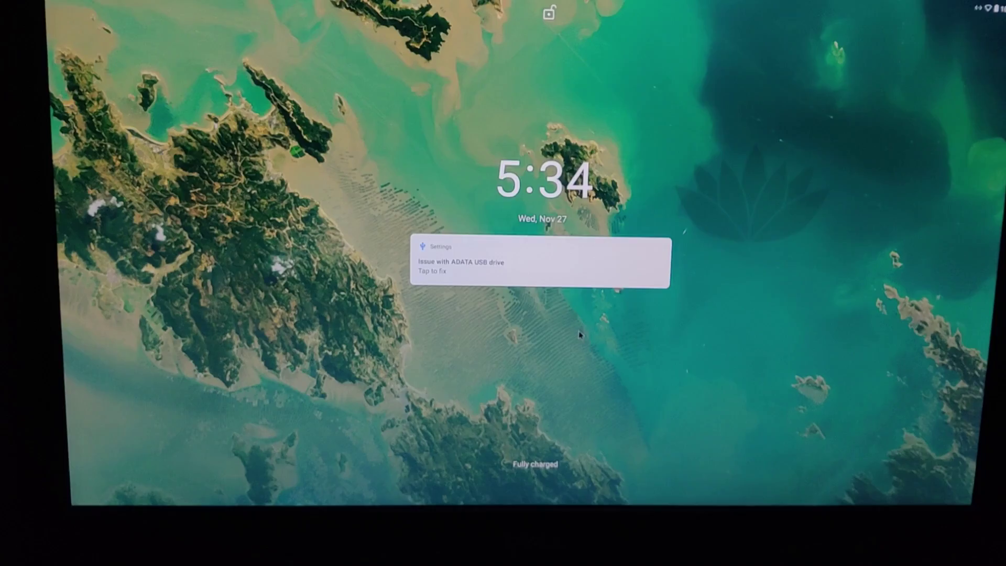
pyautogui.moveTo(579, 333); pyautogui.dragTo(521, 274)
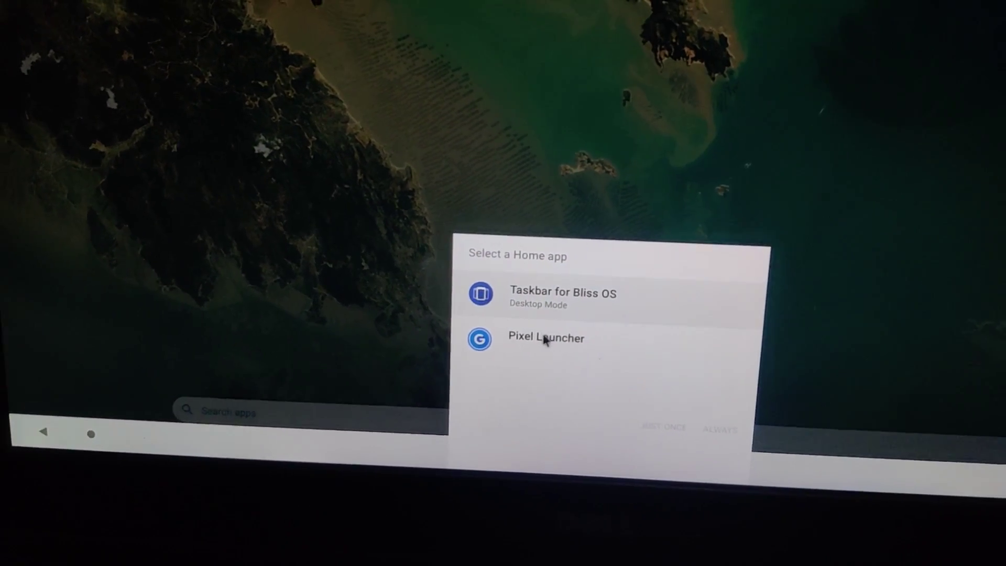
pyautogui.click(539, 333)
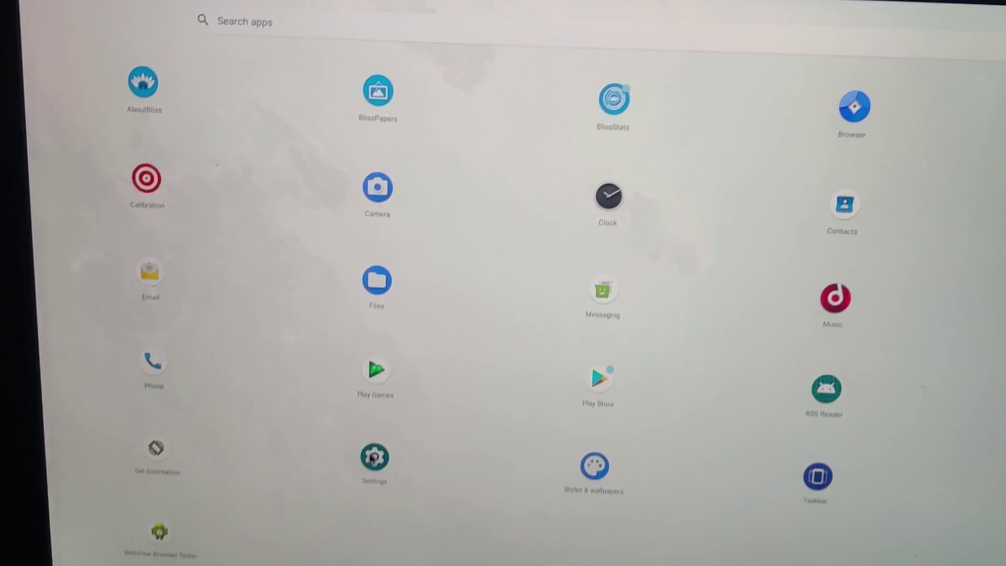
# Confirm Android 10 under Settings > About, view the Android 10 easter egg, then dismiss it
pyautogui.click(379, 397)
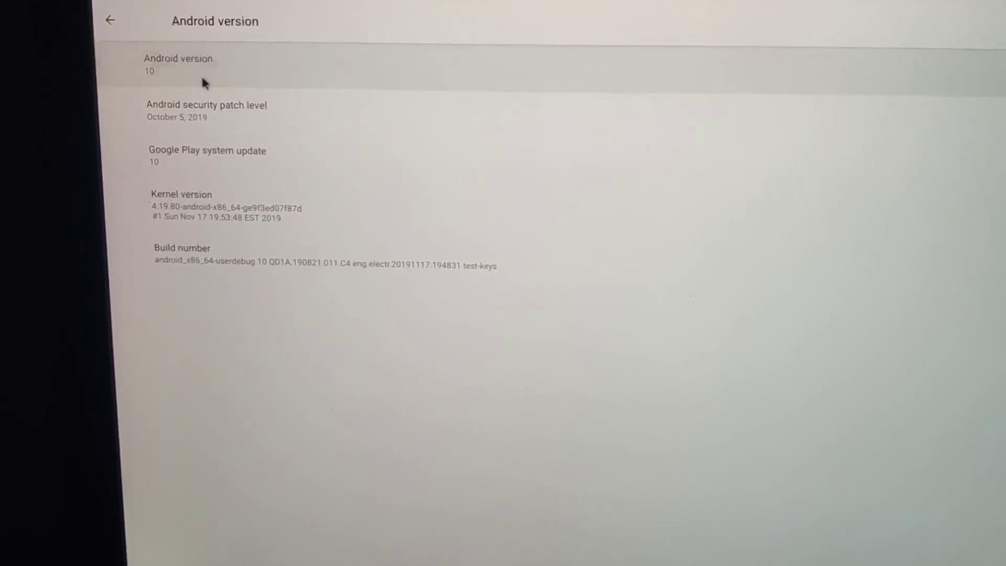
pyautogui.click(202, 82)
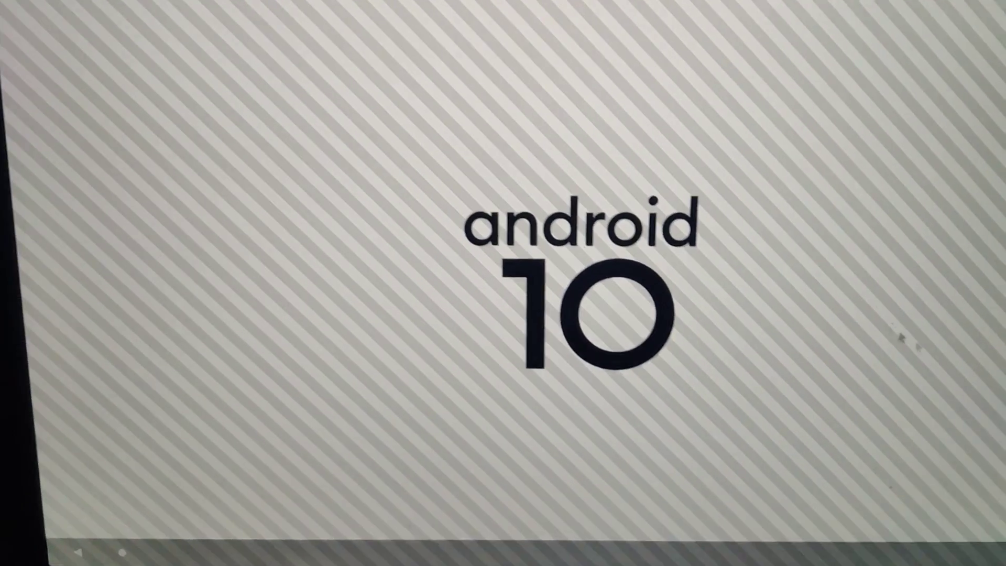
pyautogui.press('super')
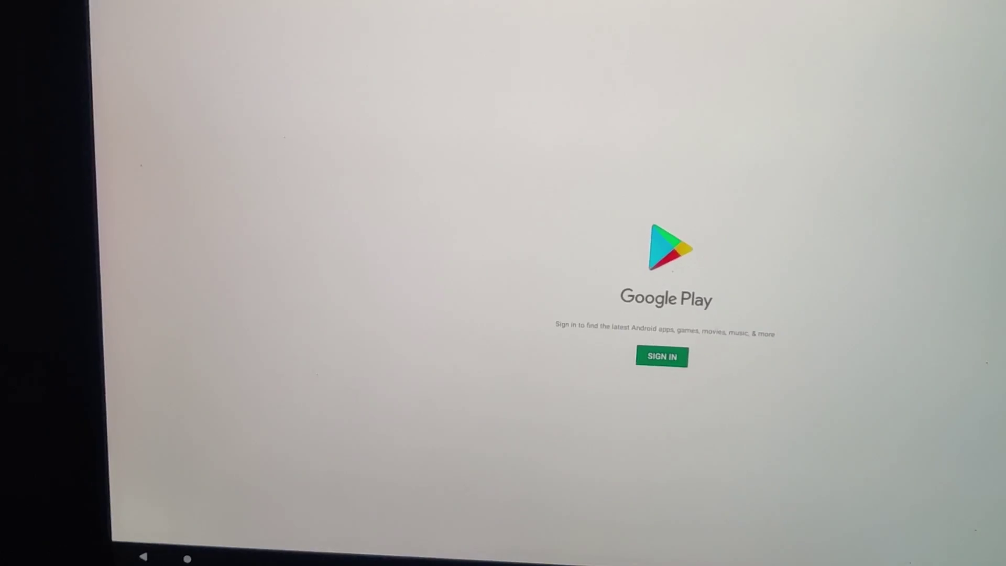
# Leave Google Play for the home screen, then repeatedly open and close the installed-apps drawer
pyautogui.press('super')
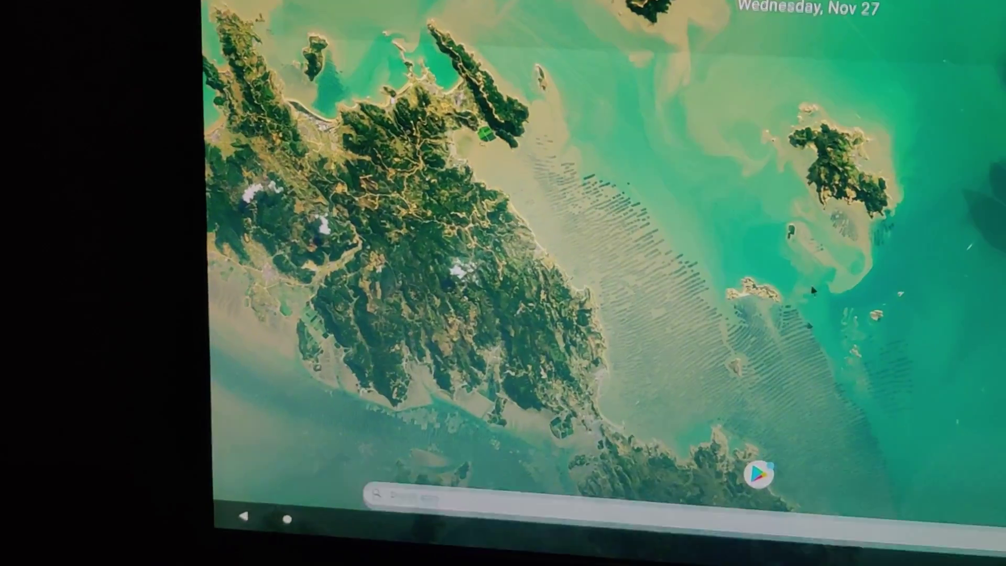
pyautogui.press('super')
pyautogui.press('Escape')
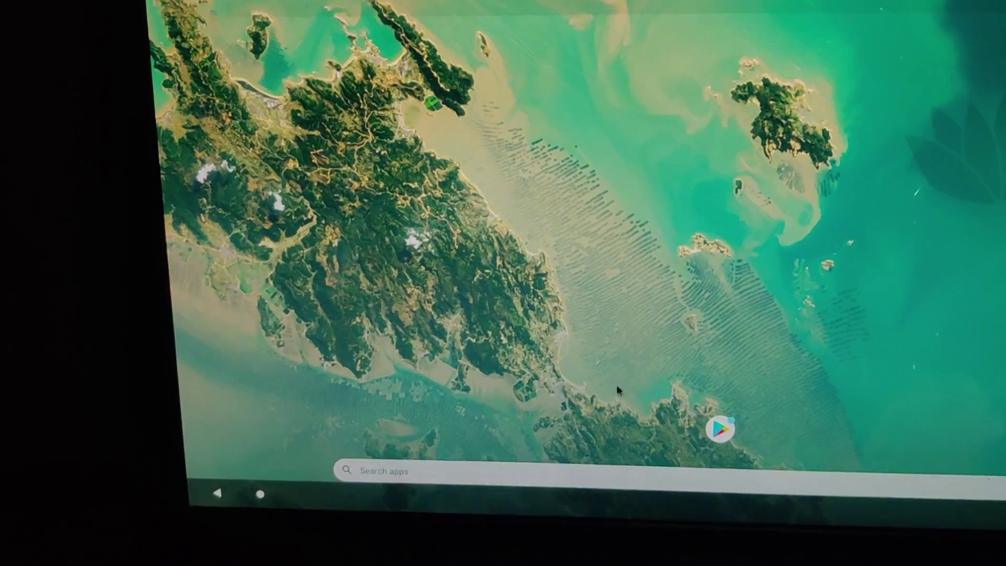
pyautogui.press('super')
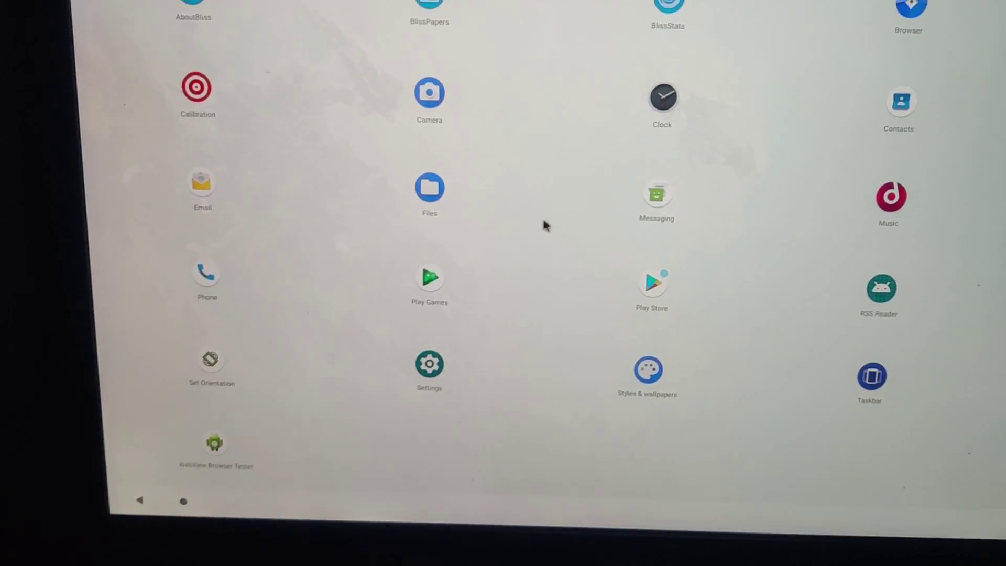
pyautogui.press('Escape')
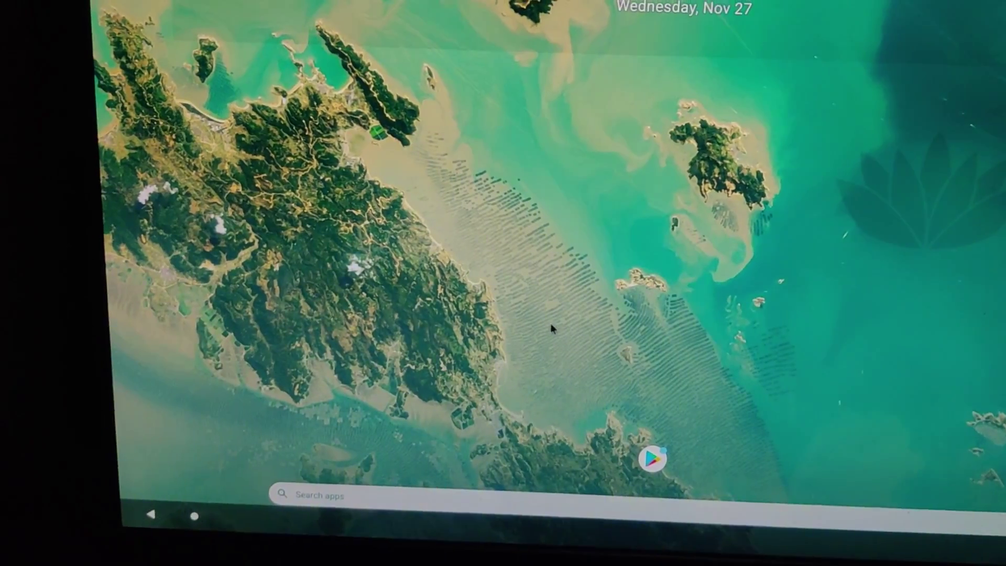
pyautogui.moveTo(552, 329); pyautogui.dragTo(553, 227)
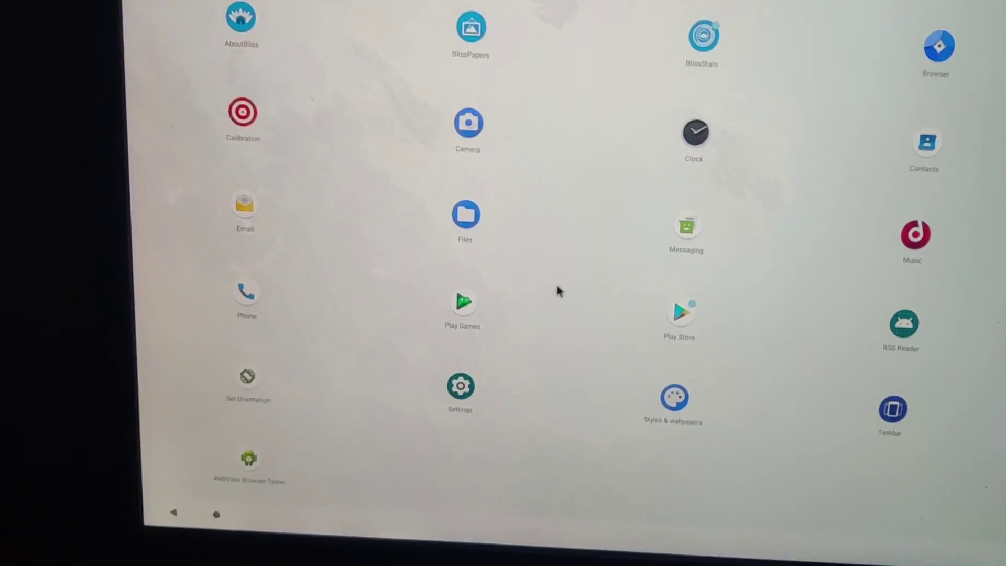
pyautogui.press('Escape')
pyautogui.moveTo(546, 393); pyautogui.dragTo(558, 218)
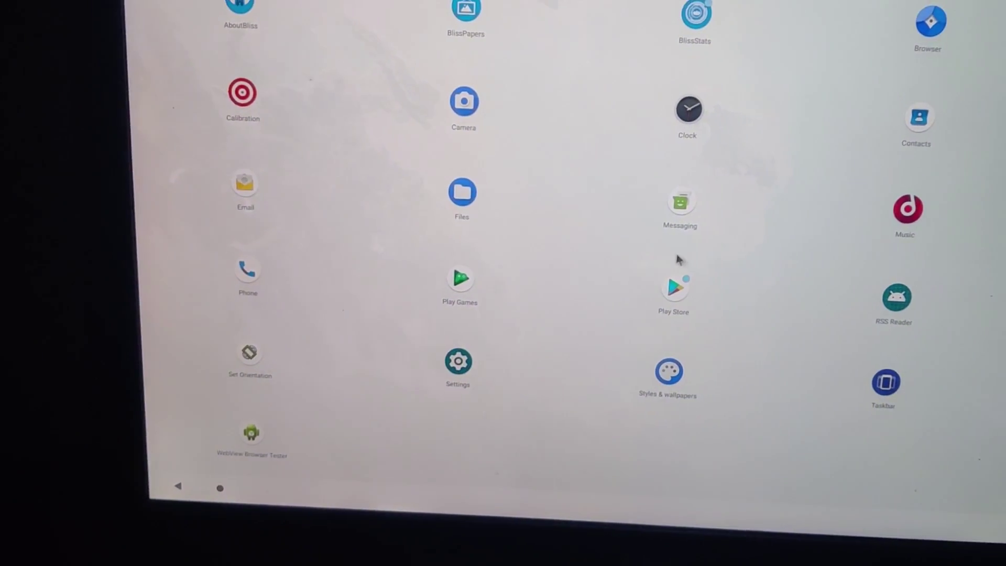